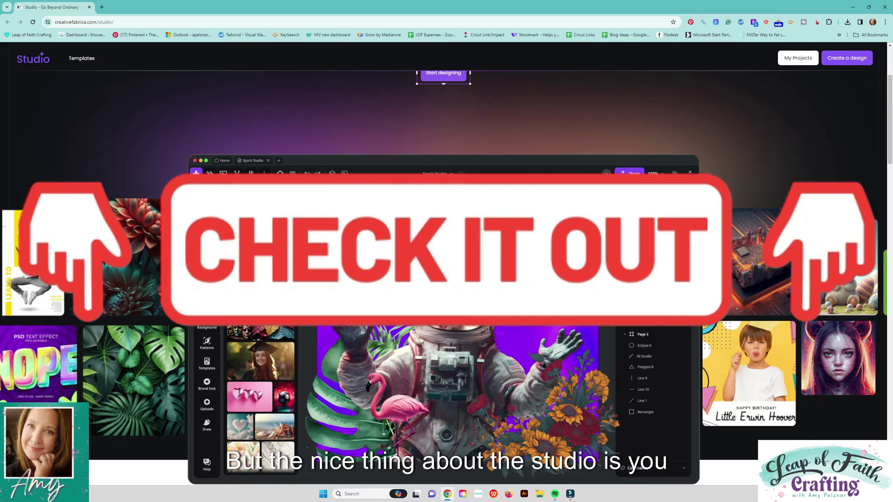
- Browse the Studio home page, then go to the Templates page
scroll(277, 159, "down", 1)
scroll(277, 159, "up", 2)
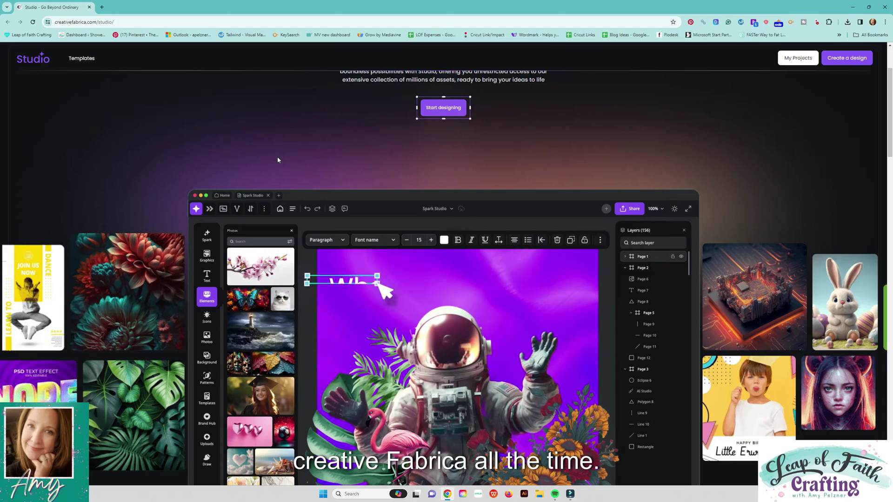
scroll(277, 160, "down", 2)
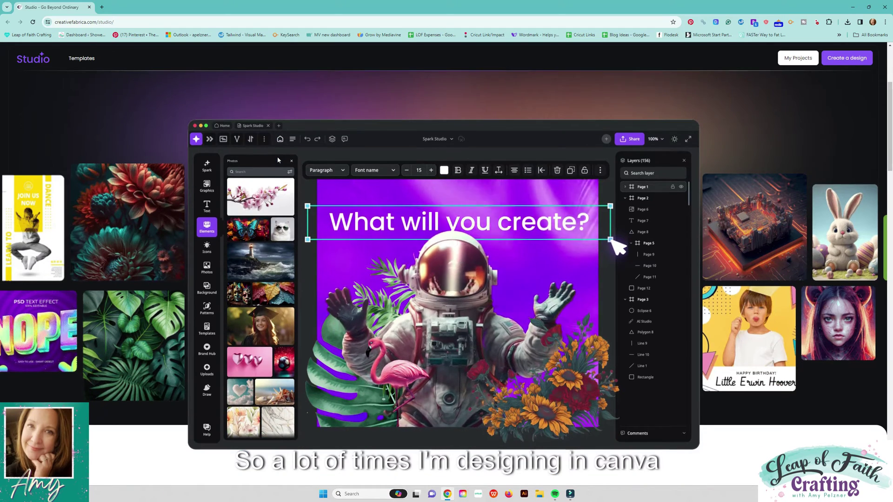
scroll(278, 160, "down", 2)
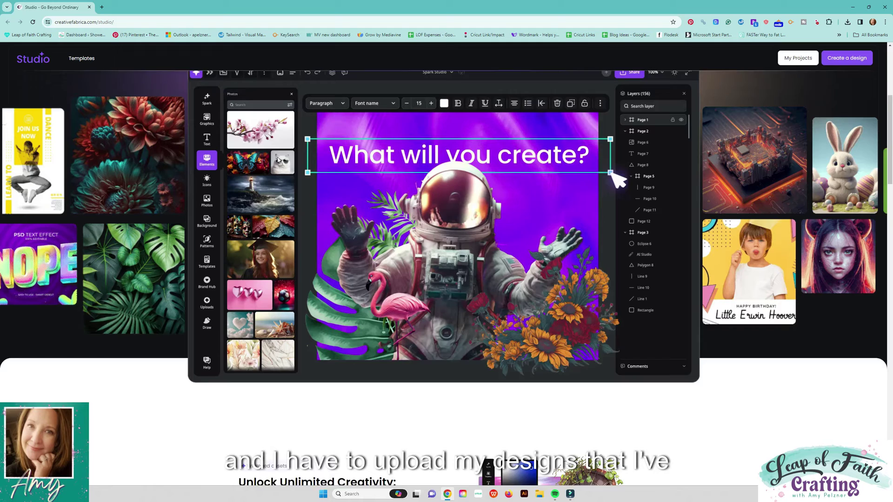
scroll(278, 160, "up", 2)
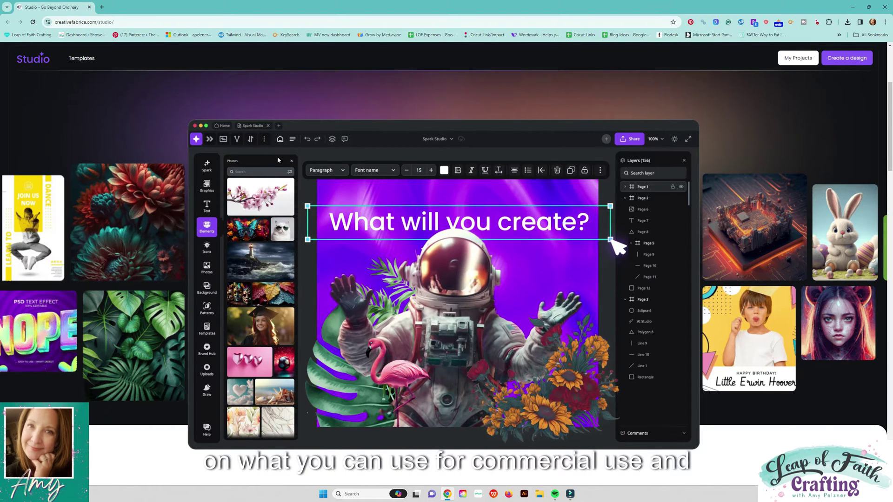
scroll(278, 160, "down", 10)
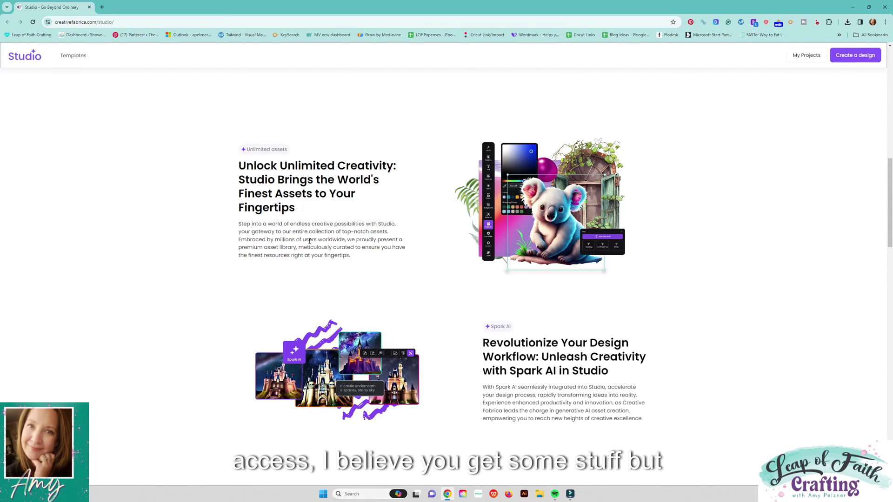
scroll(310, 241, "down", 2)
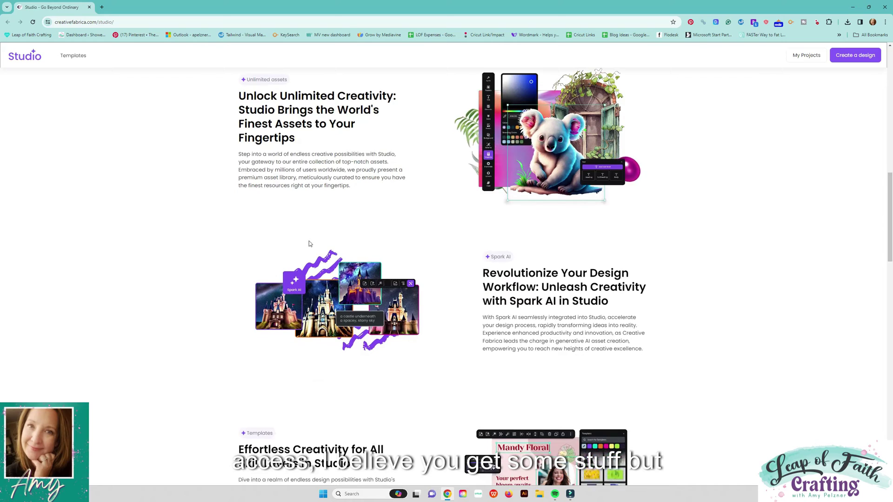
scroll(309, 241, "down", 1)
scroll(309, 241, "down", 6)
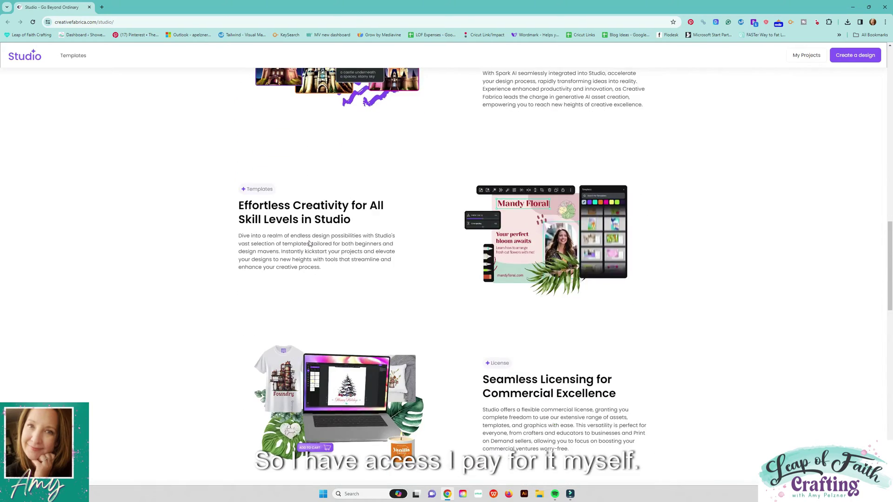
scroll(309, 242, "down", 3)
scroll(309, 243, "down", 2)
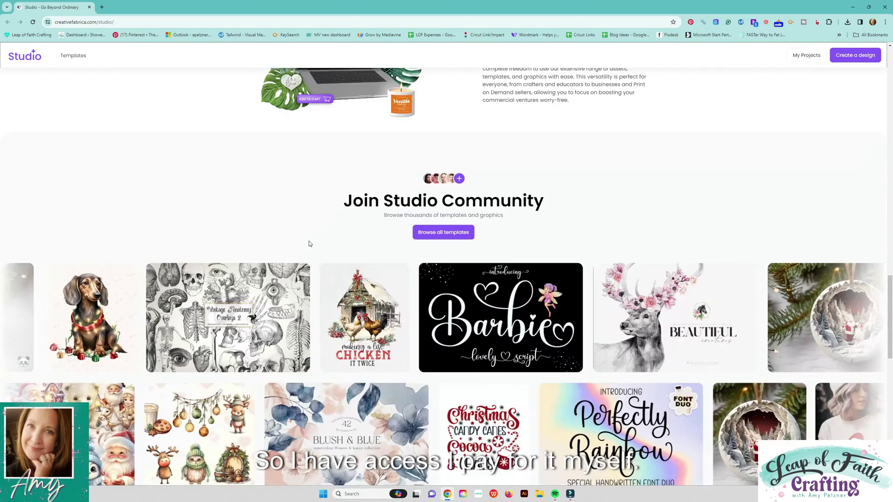
scroll(310, 243, "down", 3)
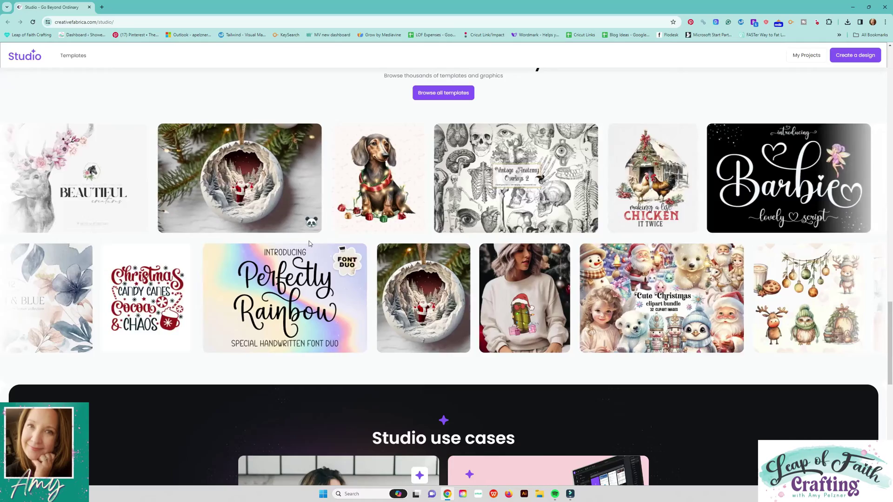
scroll(308, 241, "down", 5)
scroll(309, 241, "up", 8)
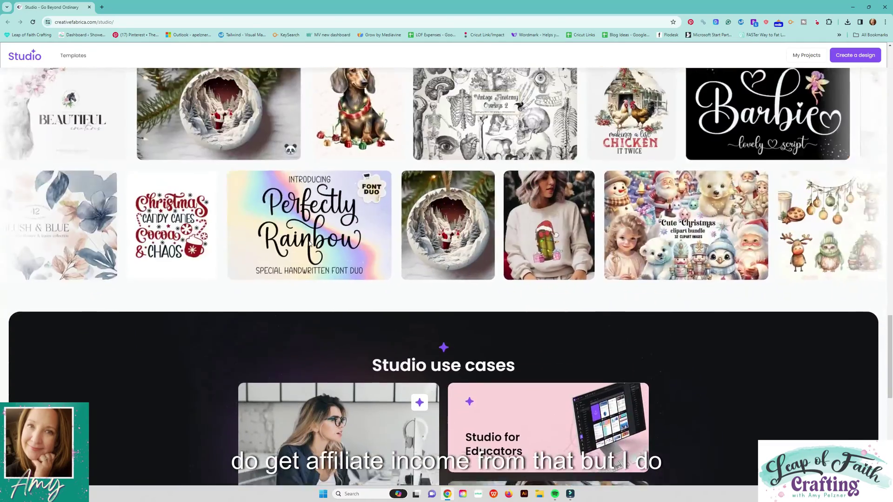
scroll(309, 241, "up", 15)
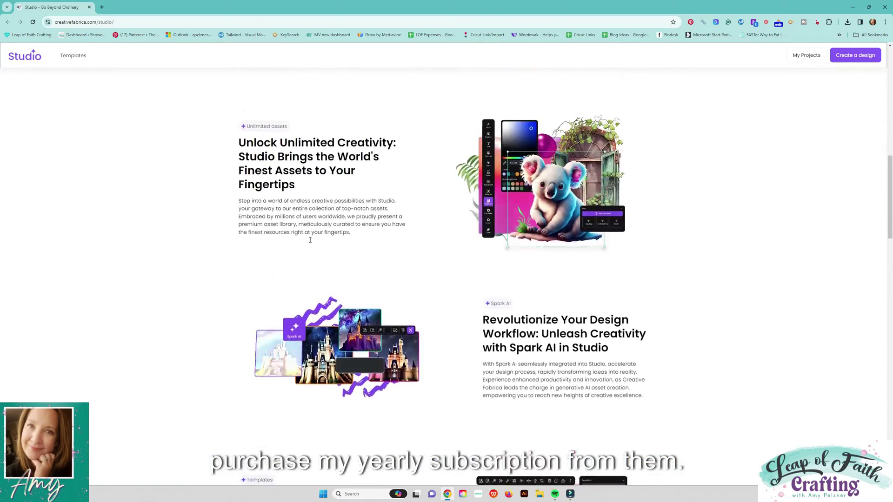
scroll(310, 242, "up", 7)
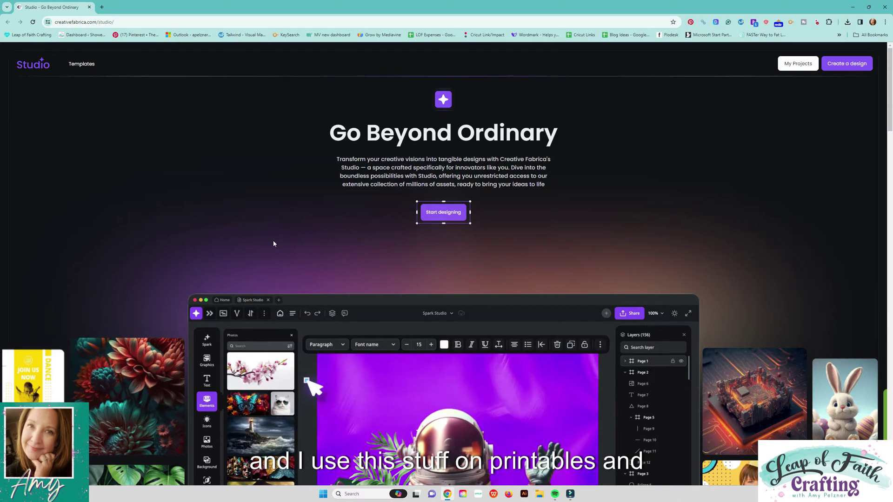
scroll(273, 243, "down", 4)
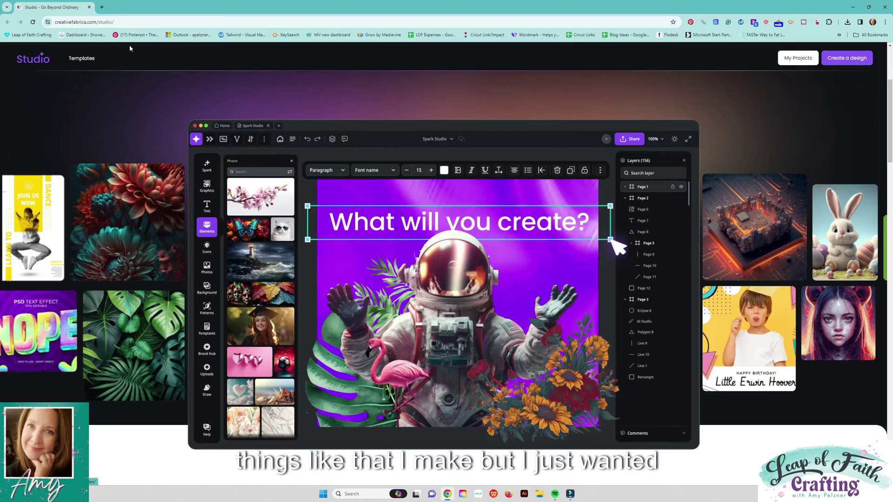
scroll(172, 183, "down", 2)
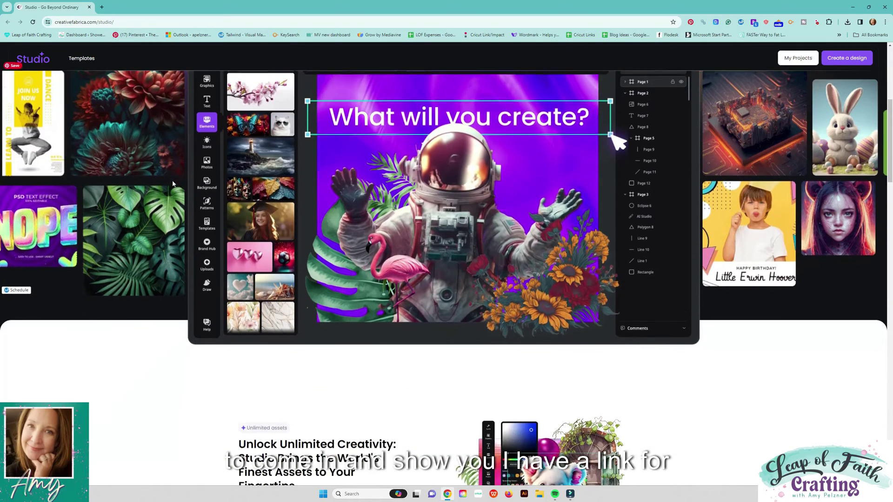
scroll(173, 183, "down", 2)
scroll(173, 183, "up", 3)
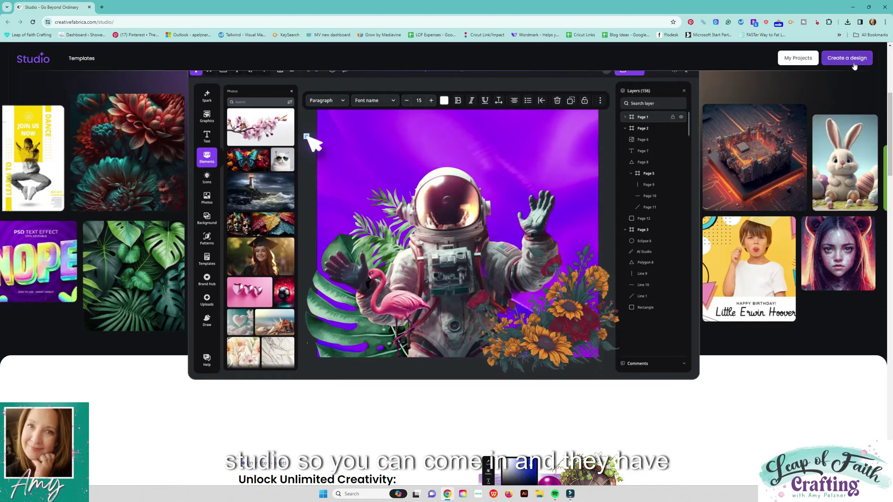
left_click(82, 59)
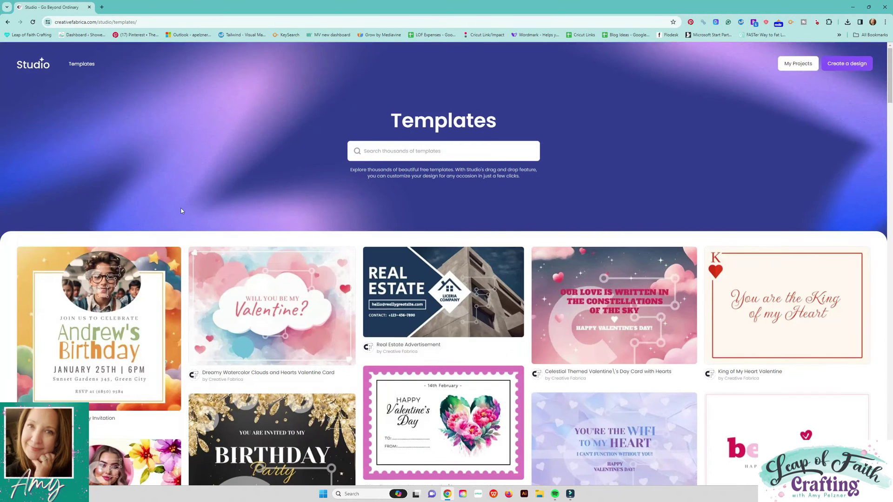
- Open the Olivia's 9th Birthday rainbow invitation template in the editor
scroll(181, 210, "down", 2)
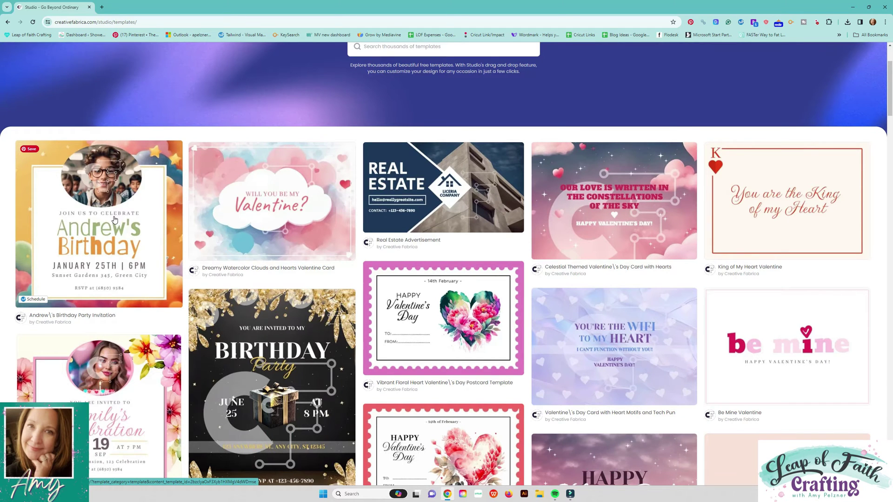
scroll(115, 219, "down", 2)
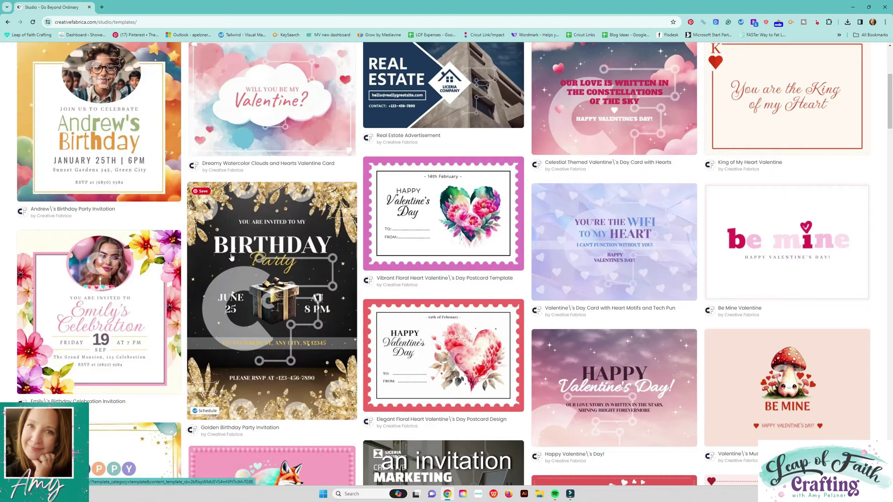
scroll(430, 215, "down", 5)
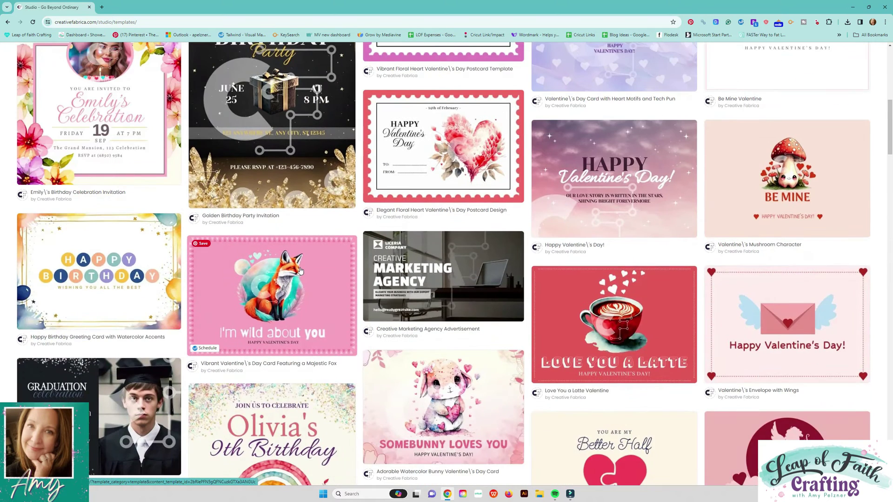
scroll(295, 293, "down", 1)
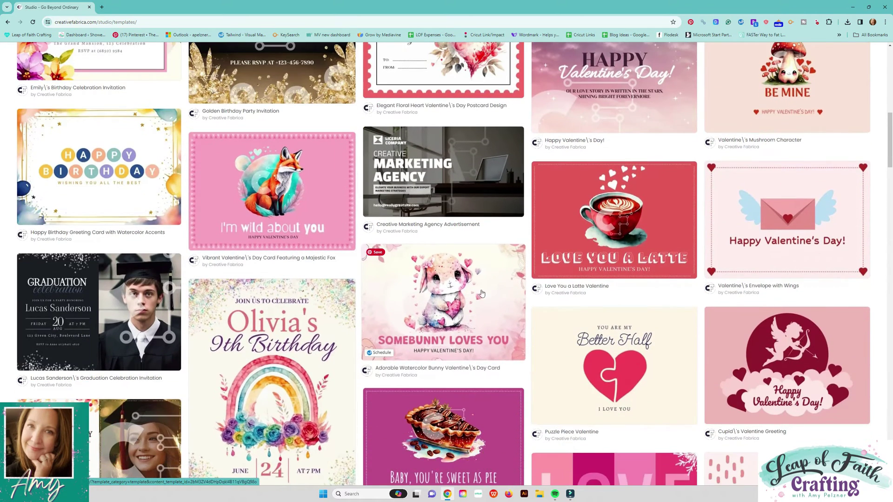
scroll(452, 293, "down", 2)
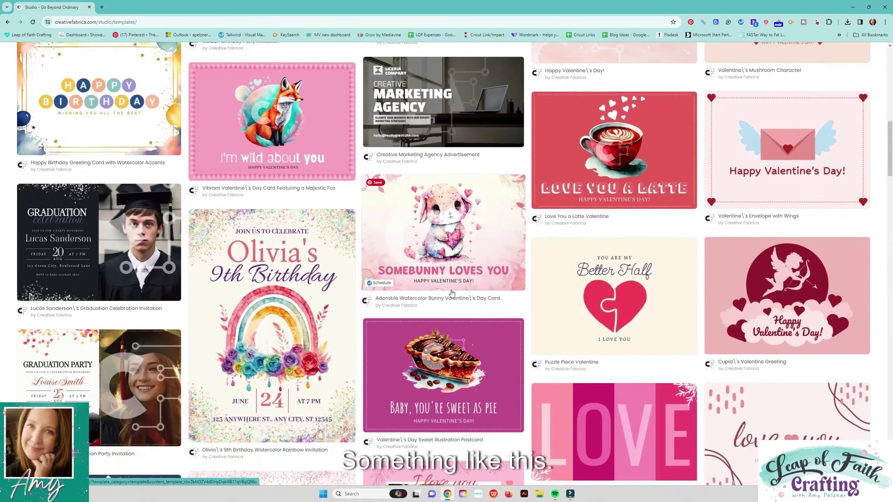
left_click(277, 289)
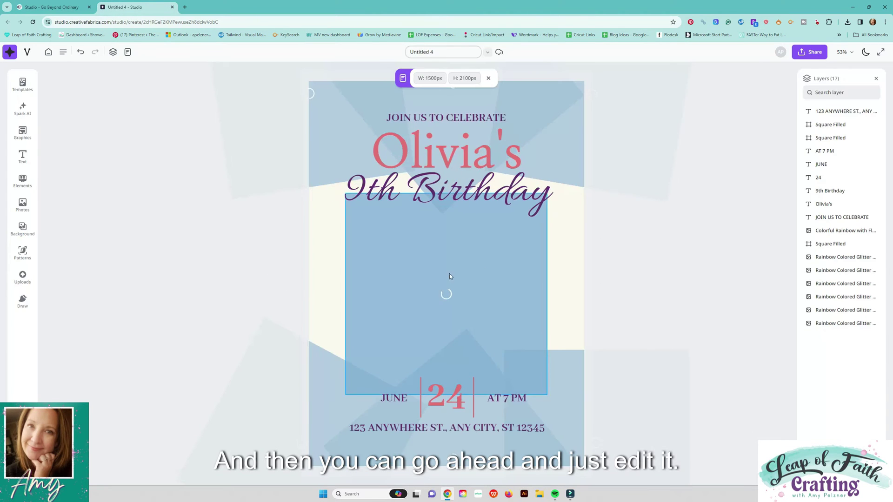
left_click(439, 163)
left_click_drag(494, 156, 384, 159)
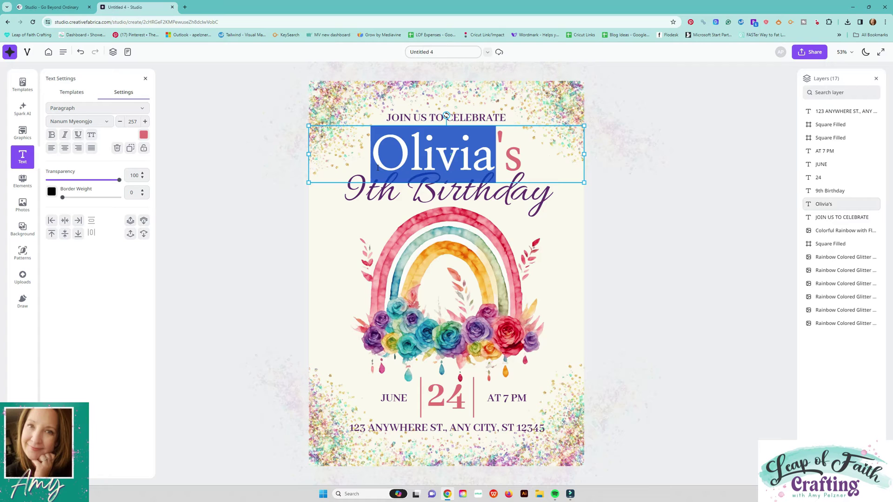
type("Ava")
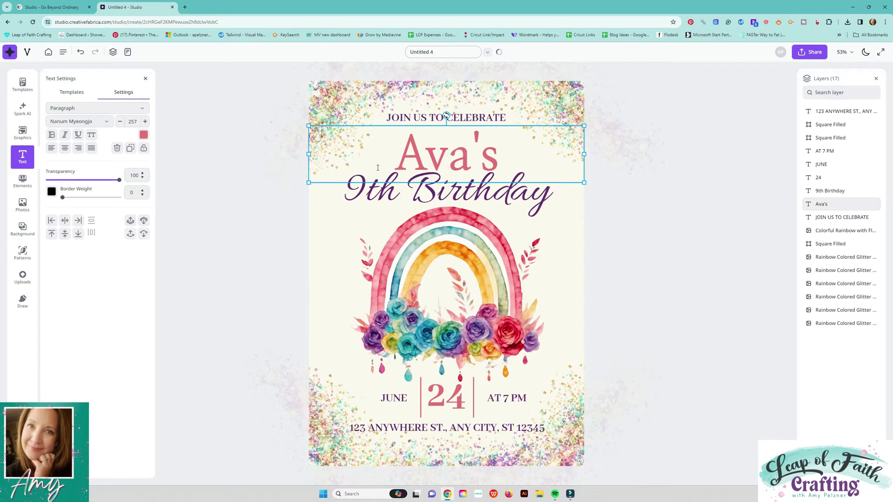
left_click(358, 195)
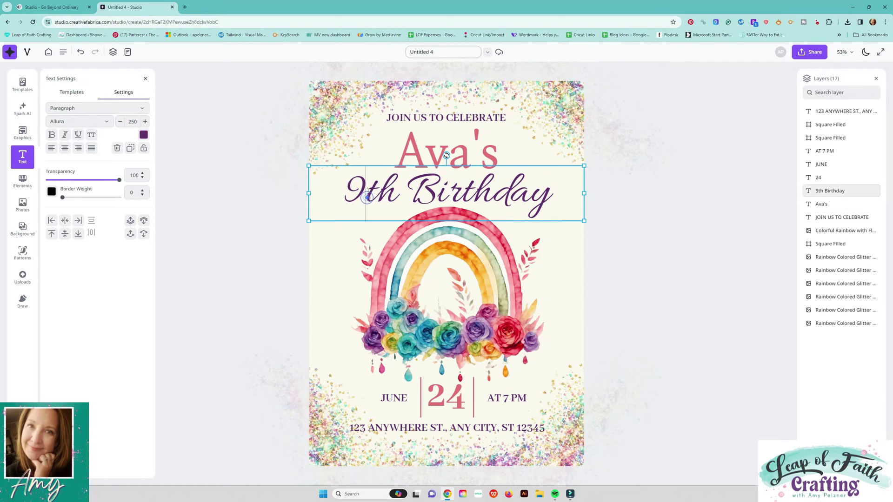
left_click_drag(366, 189, 351, 187)
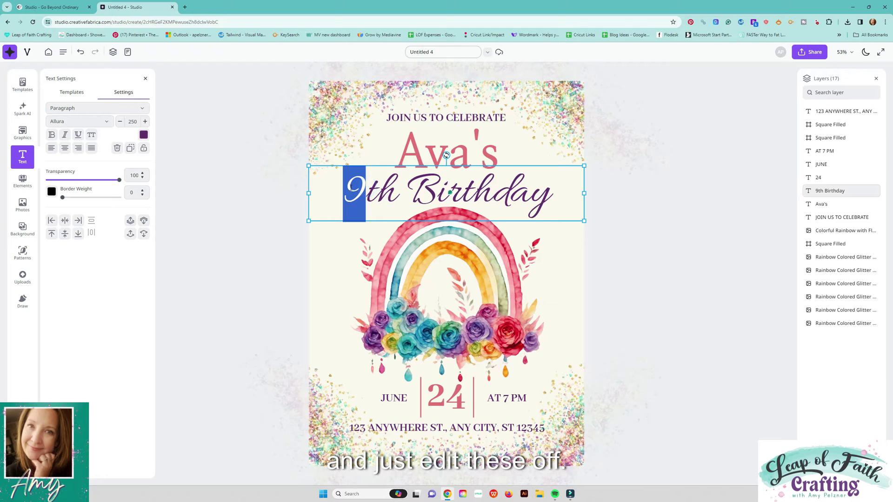
type("15")
left_click(447, 406)
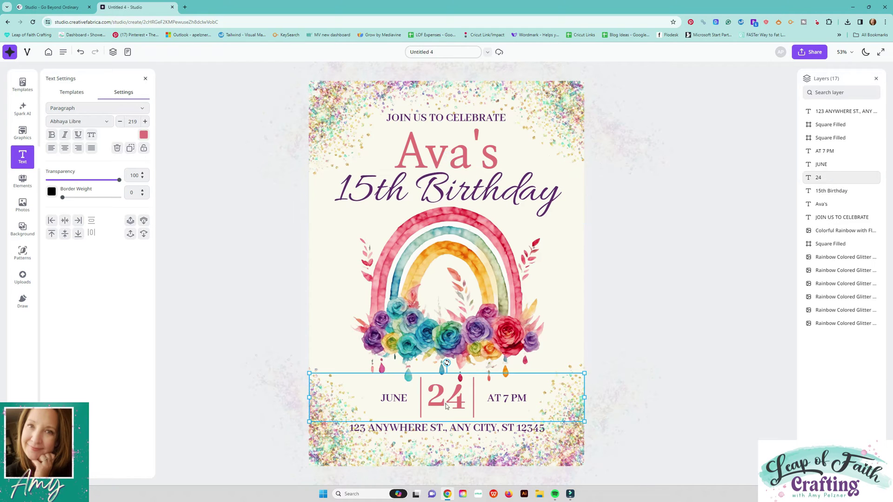
left_click_drag(466, 402, 432, 403)
type("15")
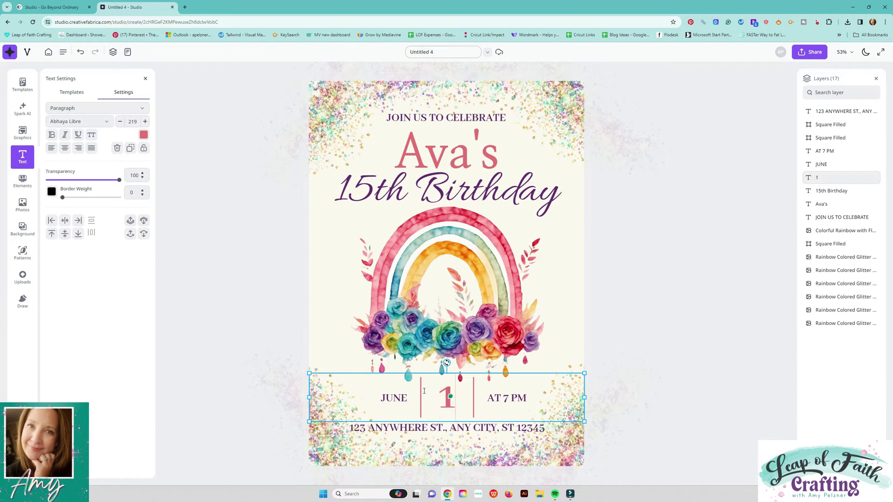
left_click(422, 431)
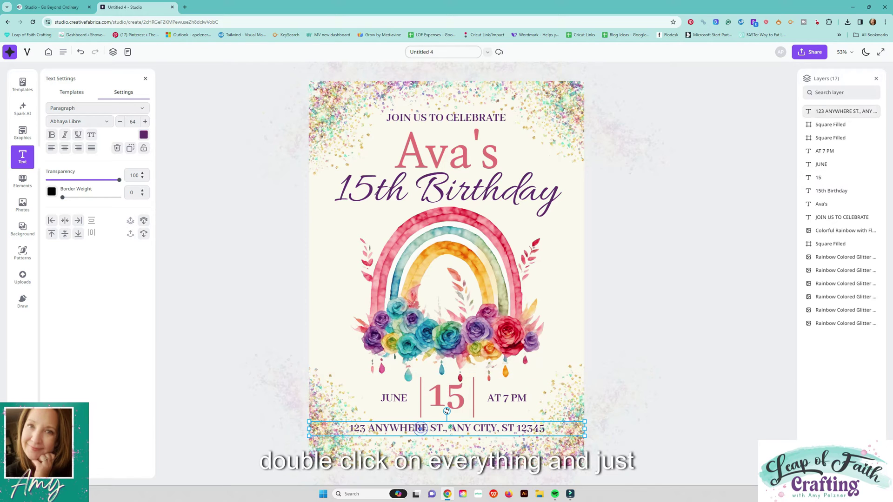
left_click(463, 365)
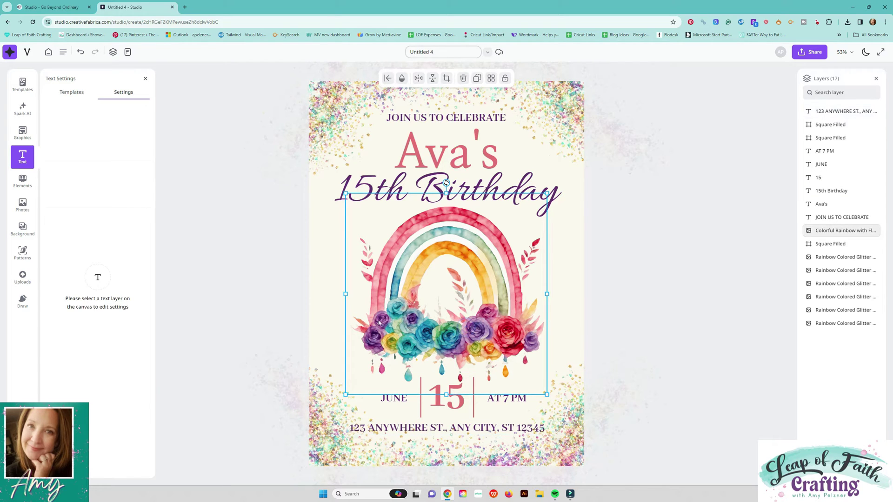
left_click(573, 124)
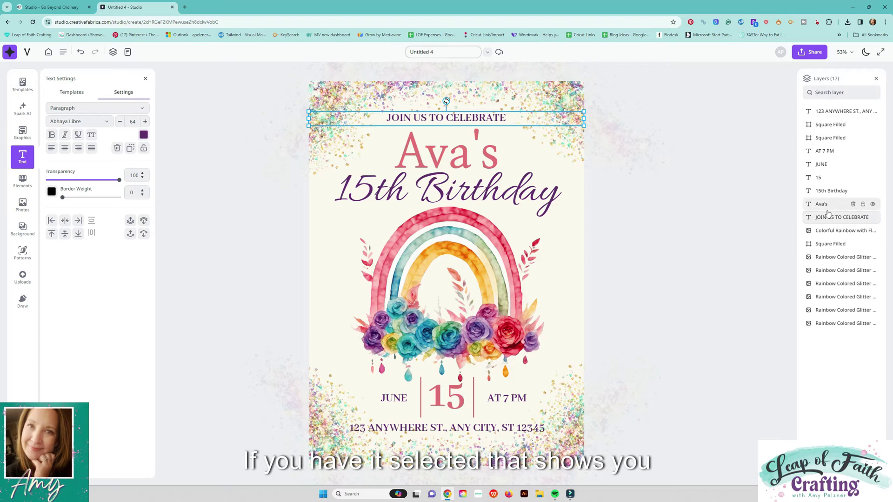
left_click(543, 186)
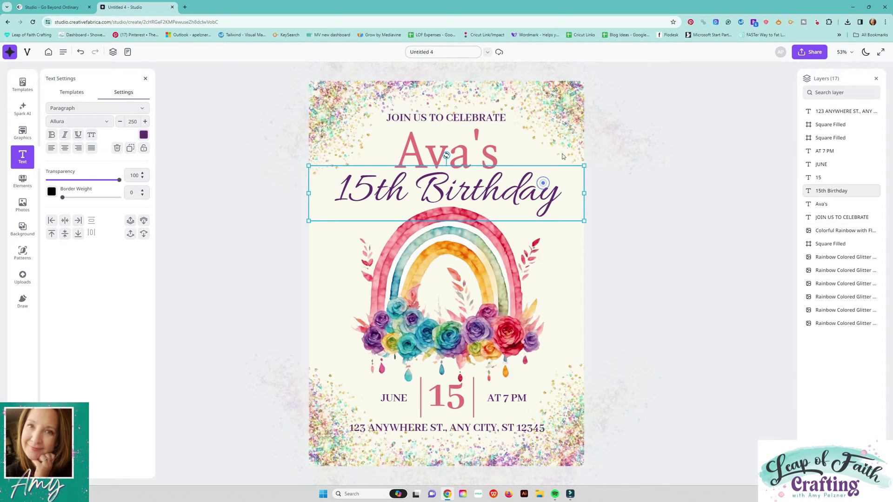
left_click(499, 249)
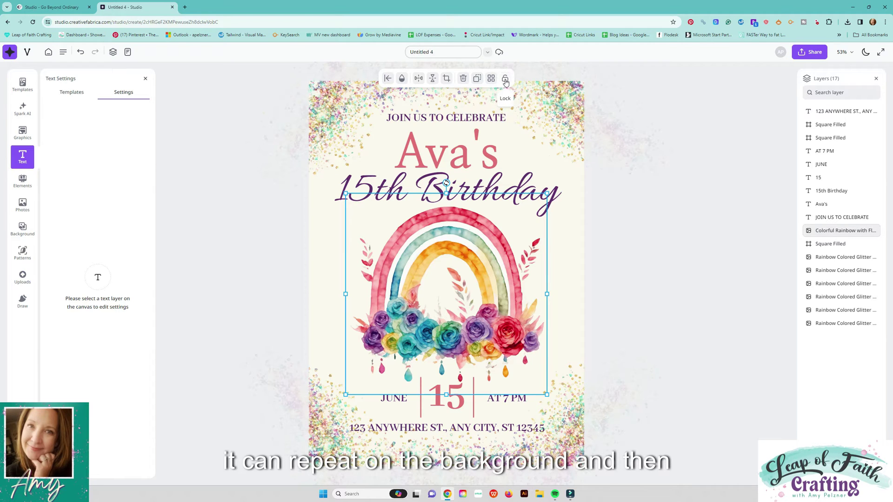
left_click(491, 79)
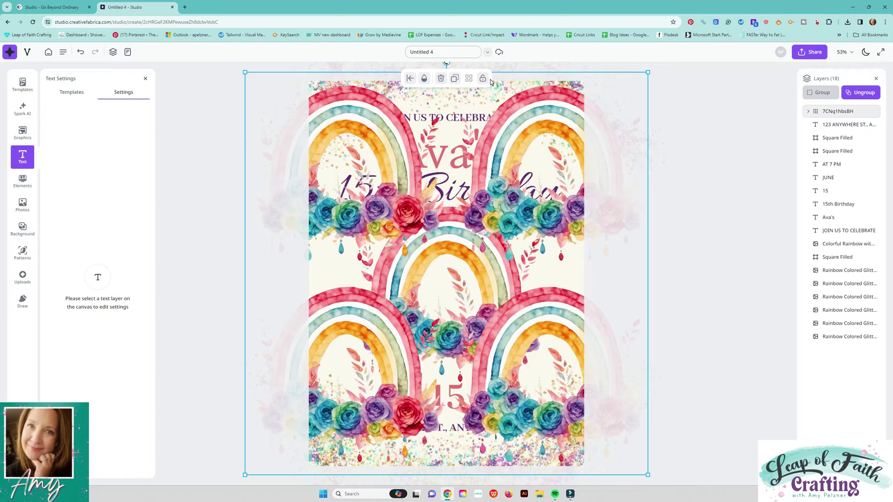
key("ctrl+z")
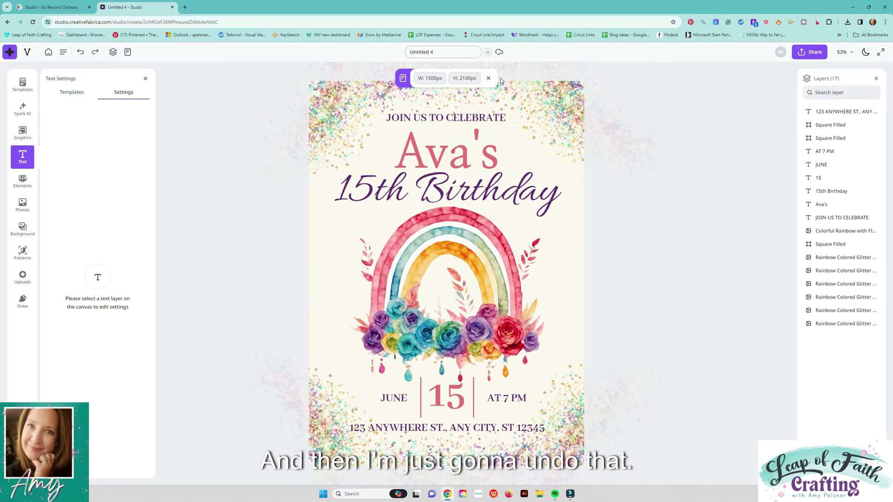
left_click(465, 244)
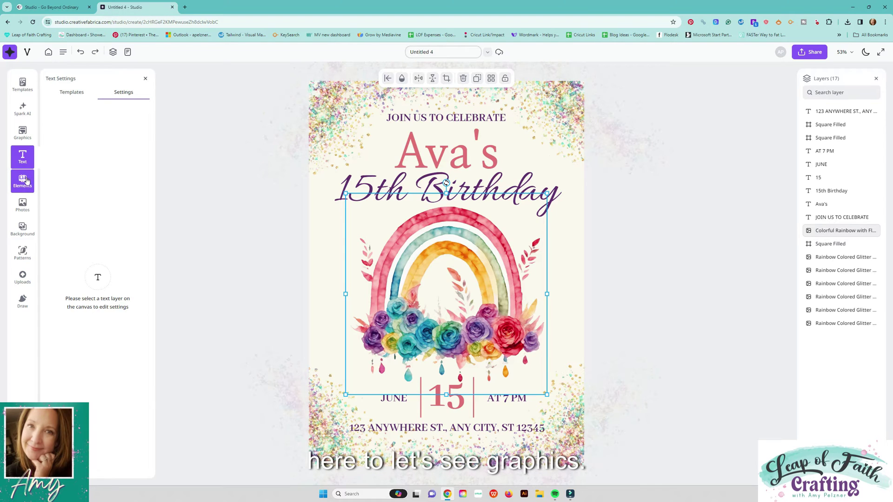
- Add the pink and green floral heart graphic from Graphics and drag it onto the rainbow
left_click(26, 139)
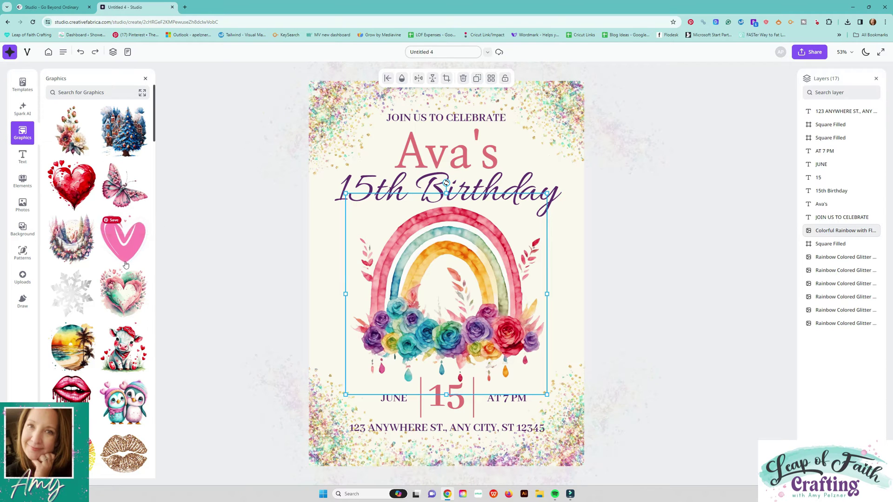
scroll(138, 265, "down", 12)
scroll(138, 265, "down", 5)
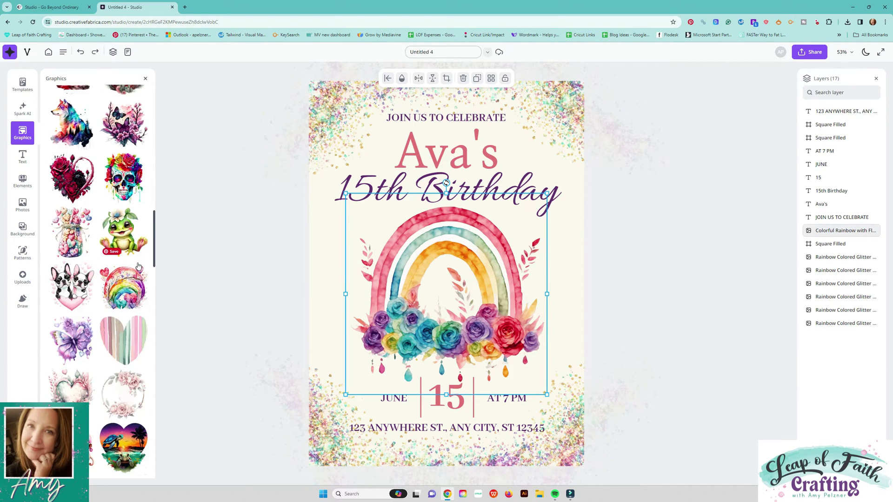
scroll(139, 268, "up", 8)
scroll(138, 268, "up", 3)
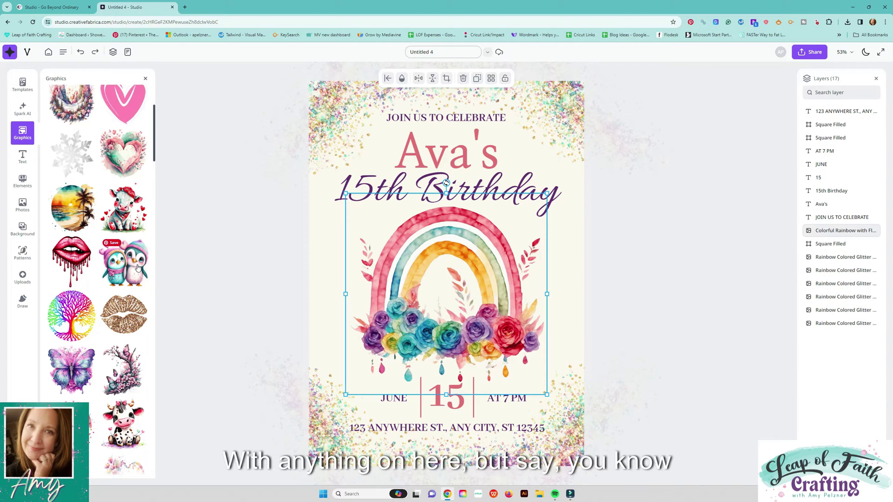
scroll(138, 267, "up", 2)
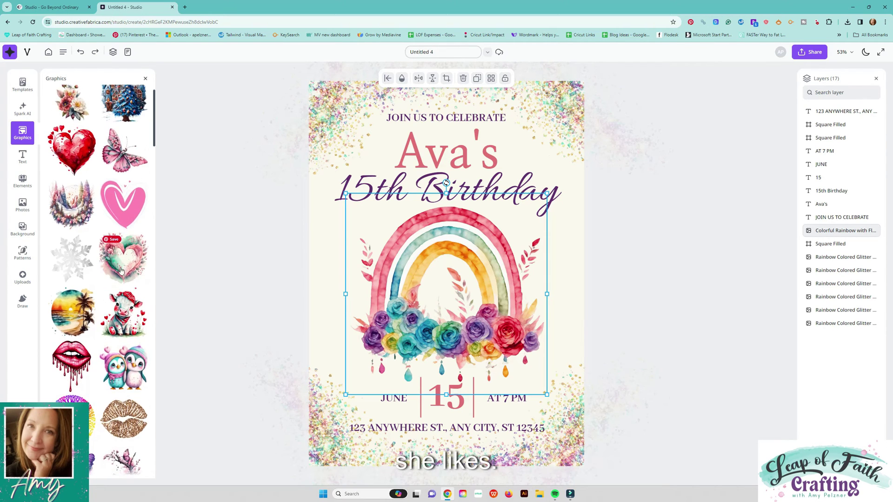
scroll(133, 269, "up", 1)
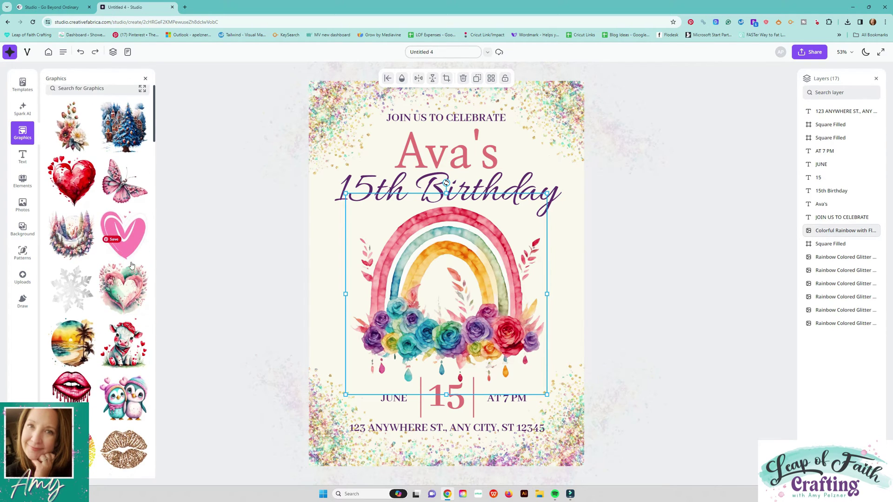
left_click(138, 303)
left_click_drag(462, 212, 436, 268)
- Delete the rainbow and fine-tune the heart into its spot under the 15th Birthday title
left_click(486, 232)
key("Delete")
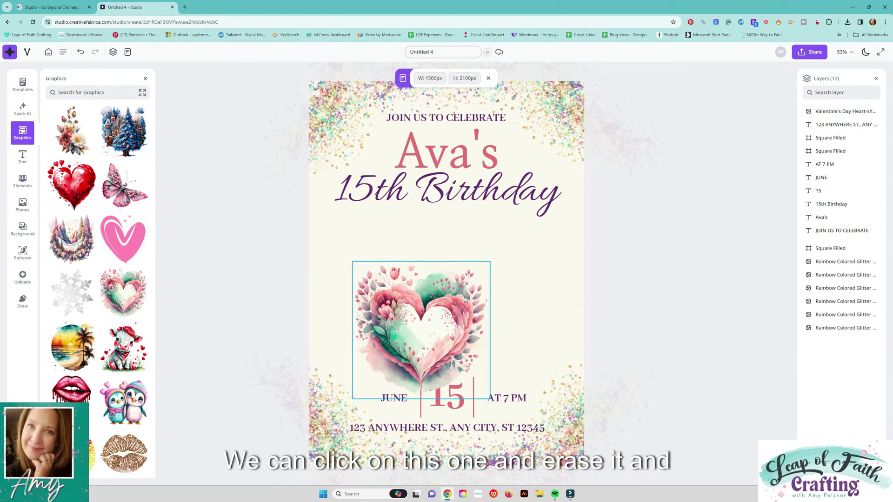
left_click_drag(488, 371, 553, 389)
left_click_drag(496, 315, 489, 310)
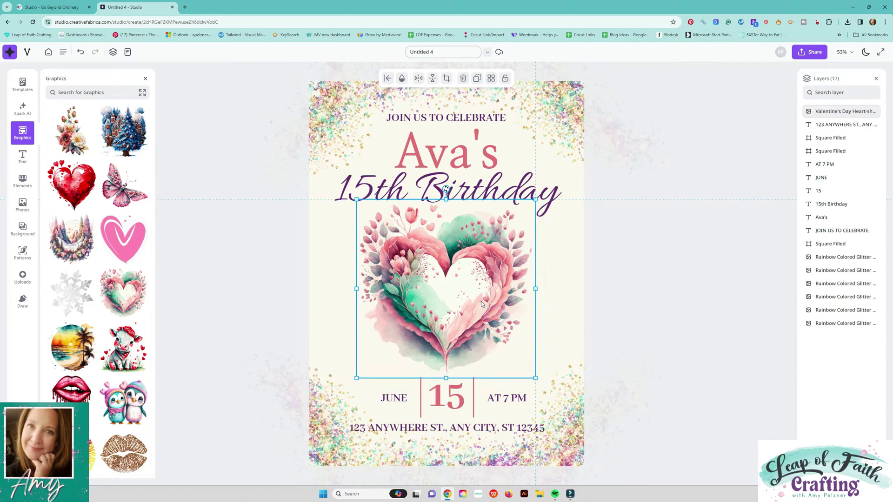
left_click_drag(481, 304, 481, 305)
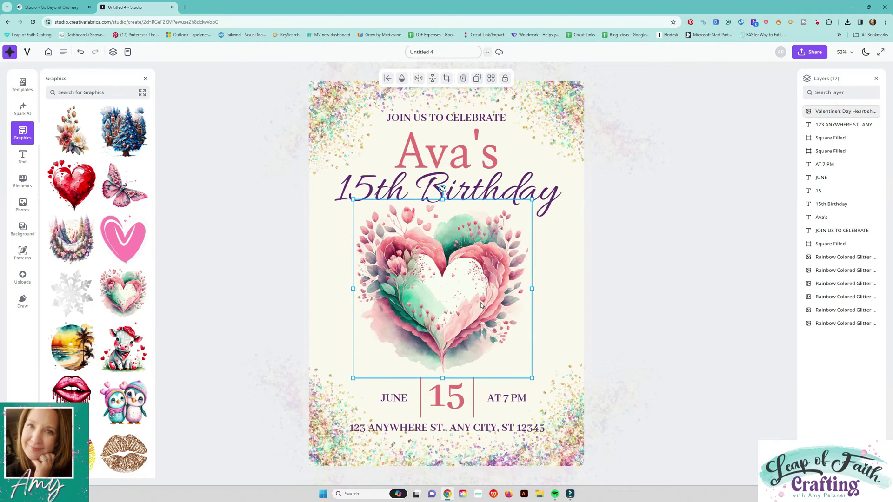
left_click(626, 285)
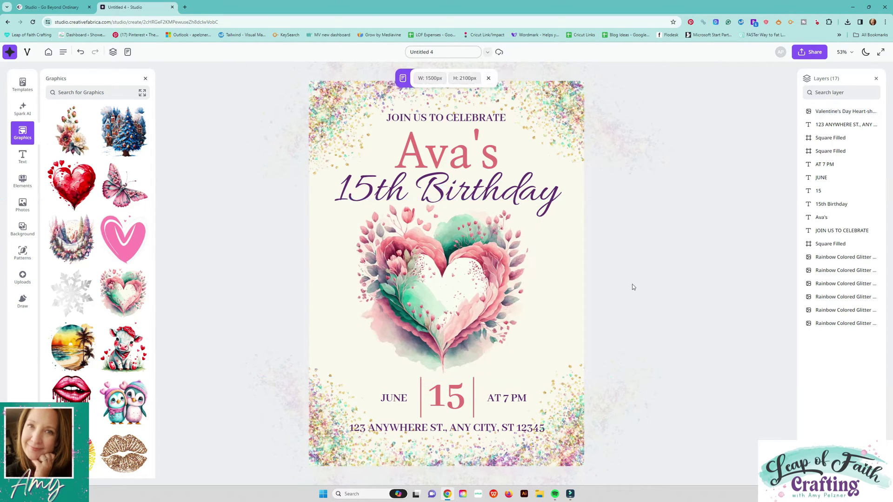
left_click(473, 278)
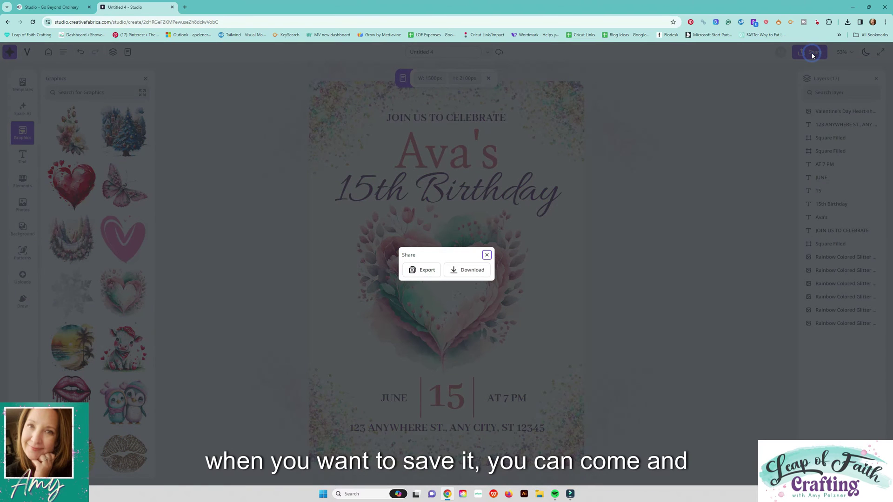
- Export Untitled 4.json, view the PNG/JPG/PDF download choices, and close both dialogs without downloading
left_click(424, 274)
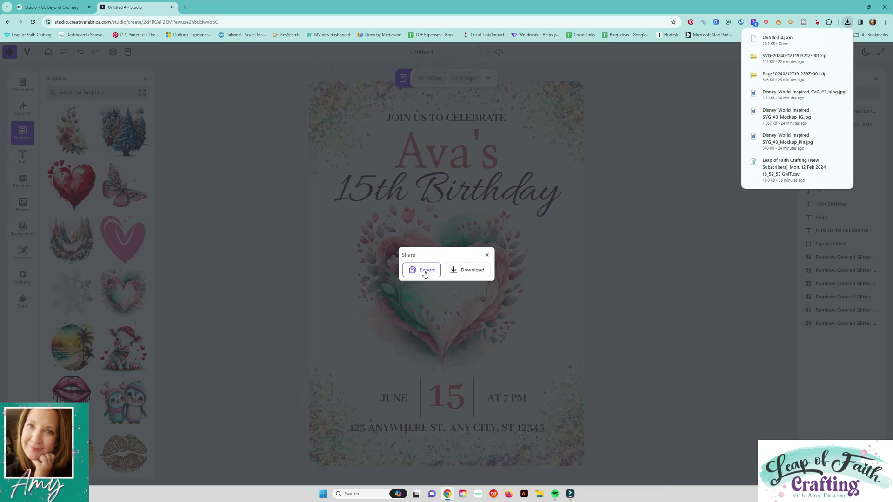
left_click(470, 269)
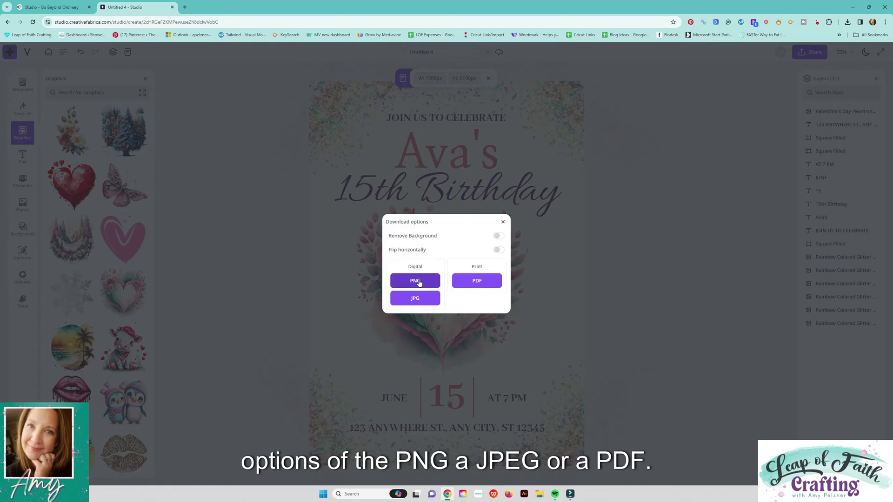
left_click(503, 222)
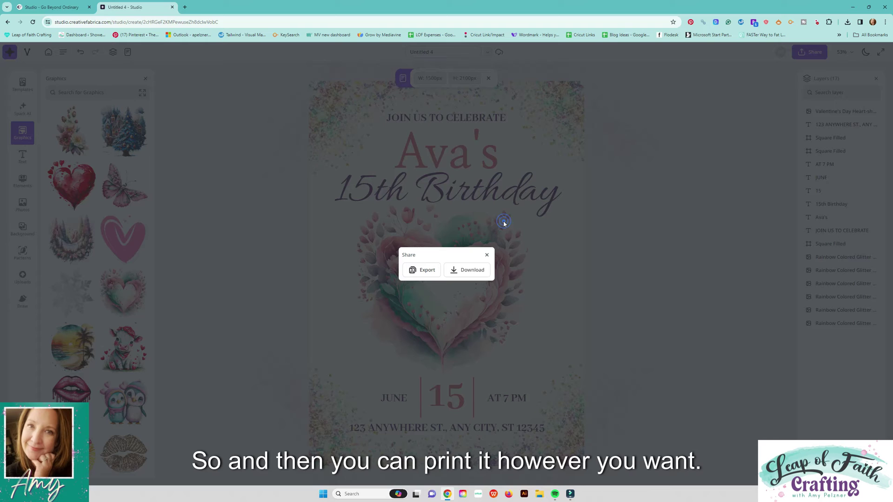
left_click(487, 255)
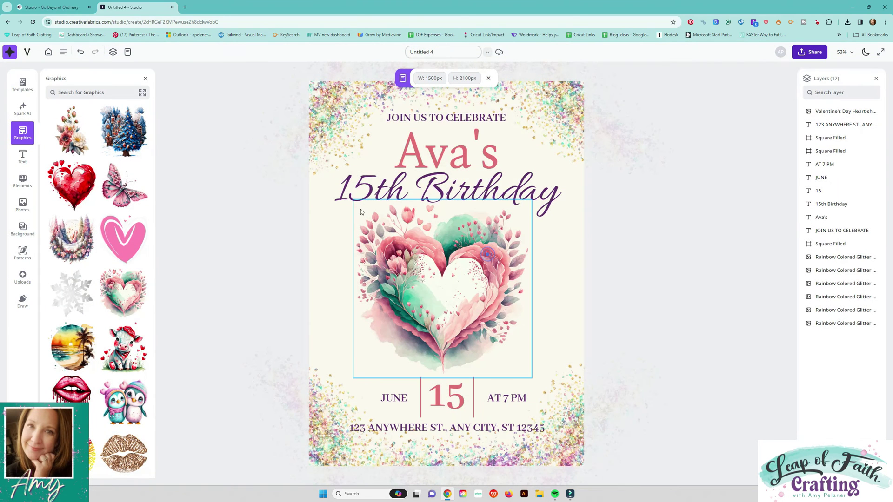
- Go to the Studio home page, visit the Vectorizer, and return Home
left_click(304, 193)
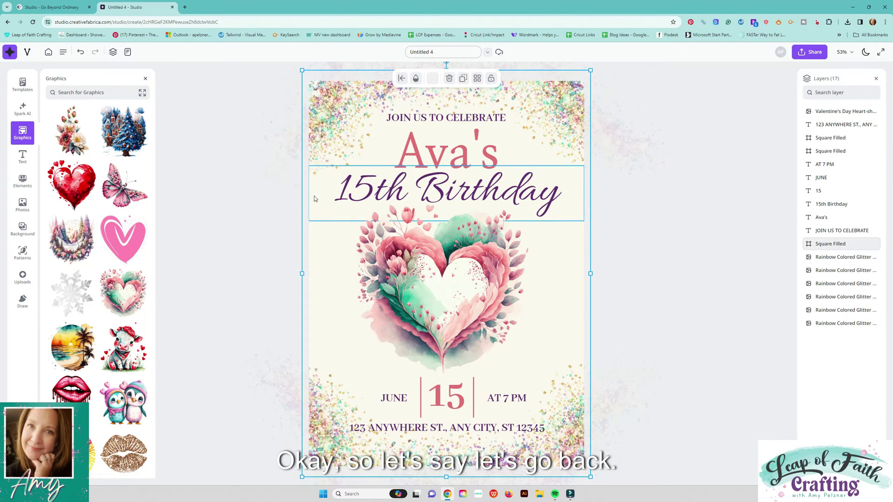
left_click(11, 55)
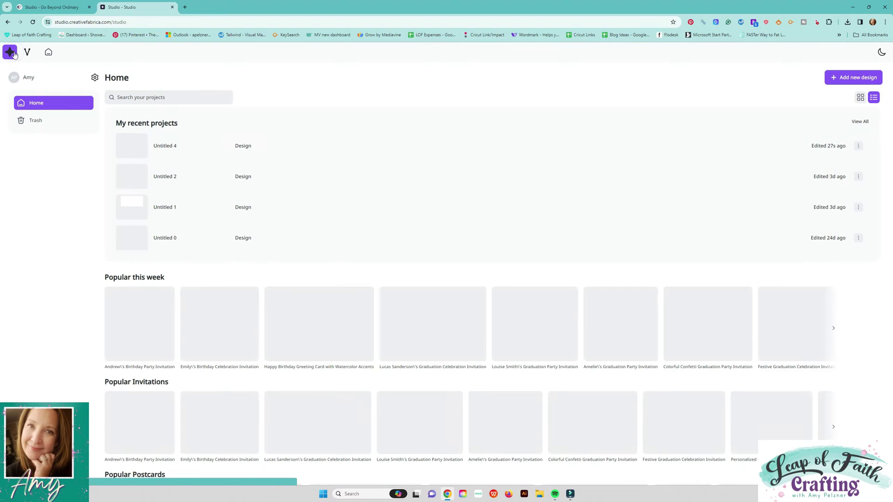
left_click(27, 52)
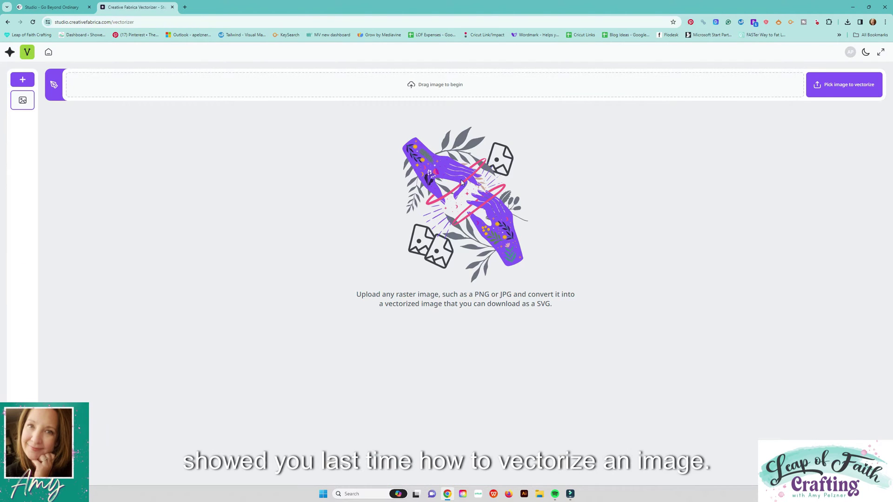
left_click(48, 52)
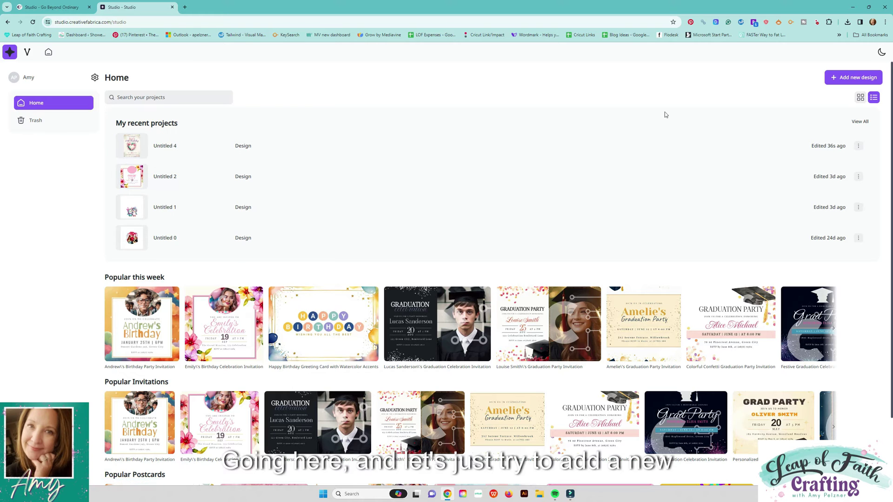
- Create a new Craft Products Acrylic Tumbler design at 2970 × 1290 px
left_click(854, 78)
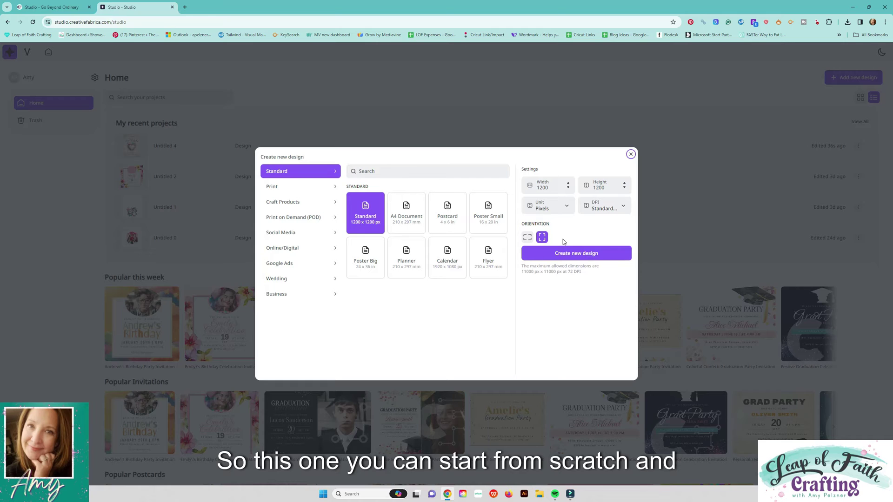
left_click(291, 191)
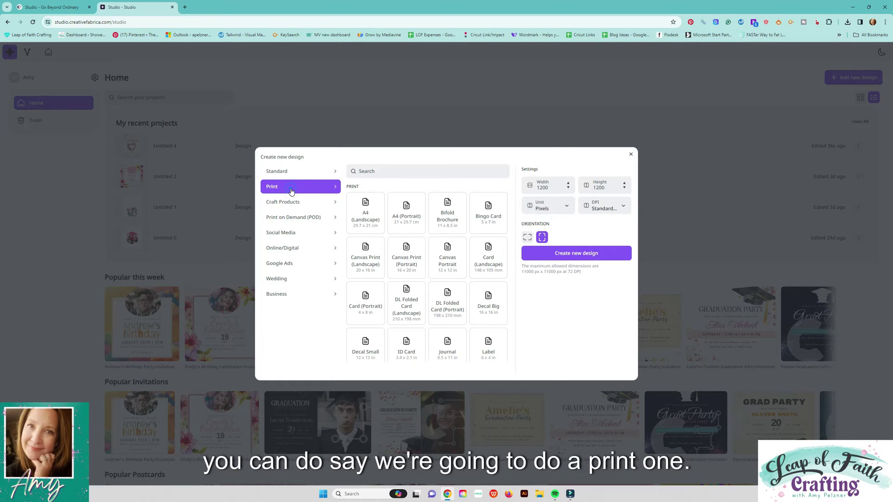
left_click(291, 204)
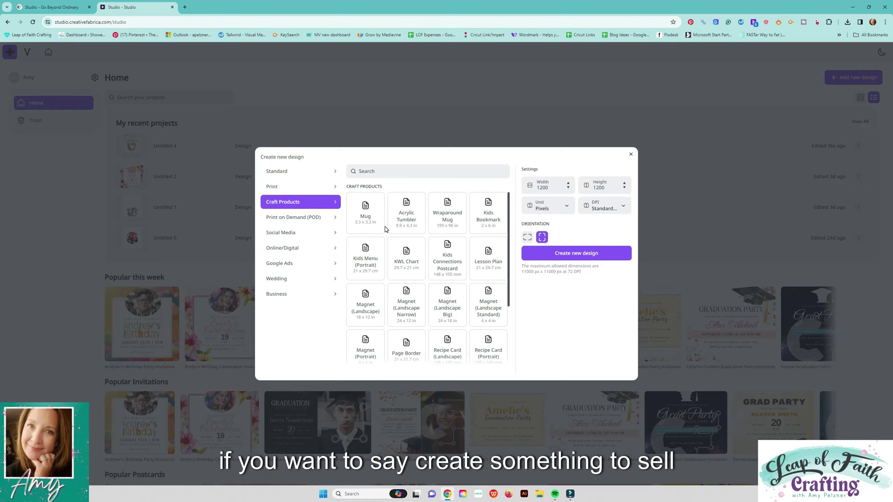
scroll(385, 228, "down", 2)
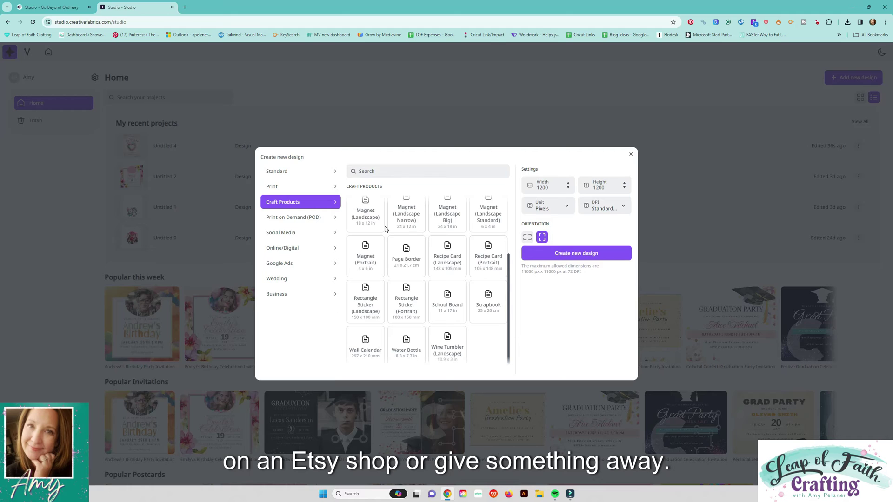
left_click(333, 234)
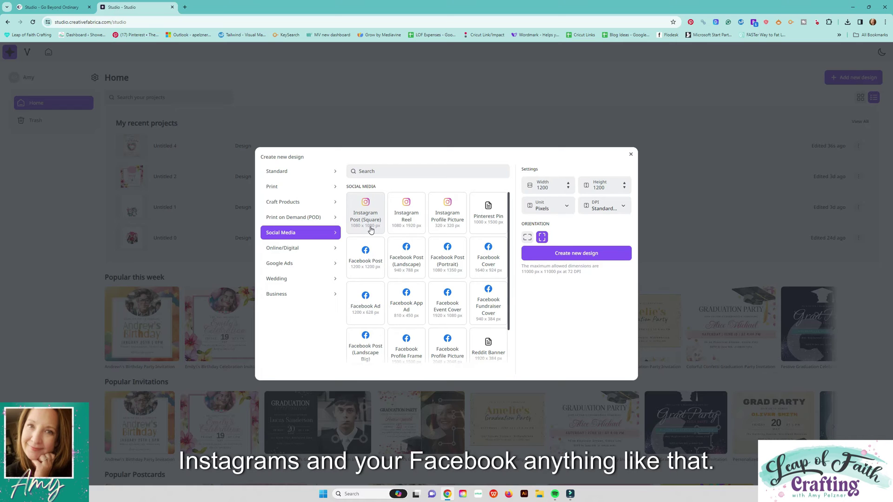
scroll(409, 237, "down", 1)
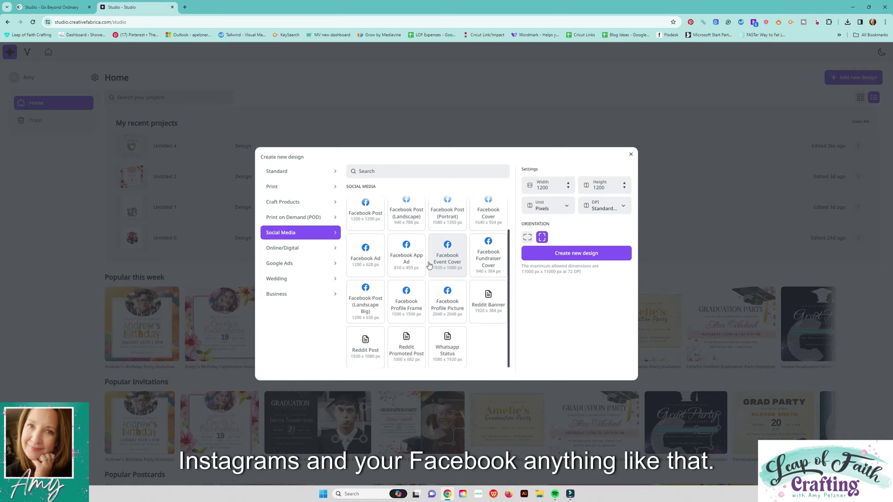
scroll(409, 242, "up", 1)
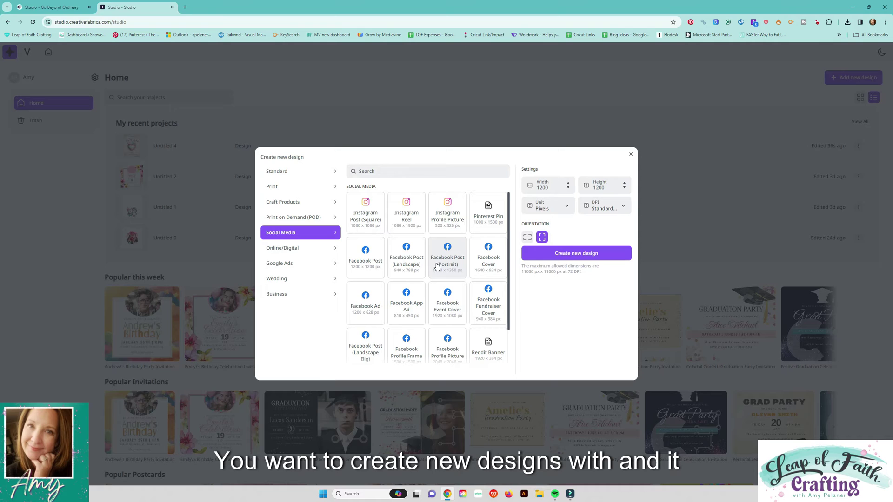
left_click(372, 218)
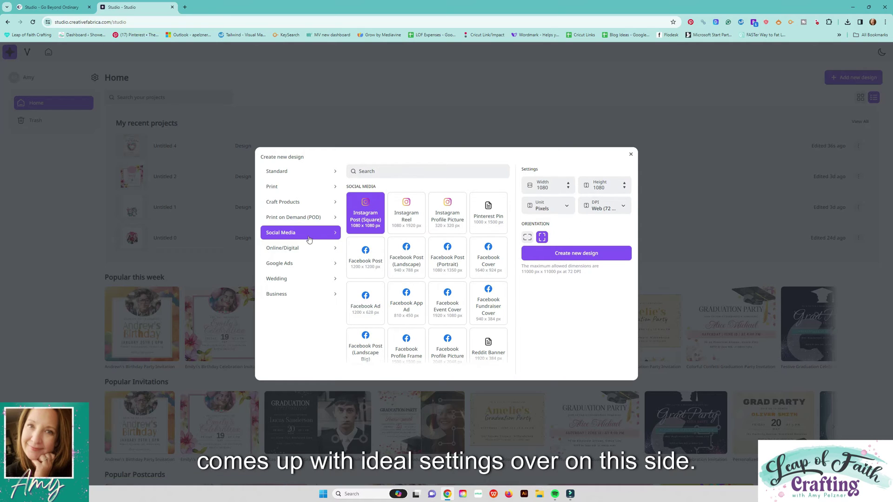
left_click(304, 203)
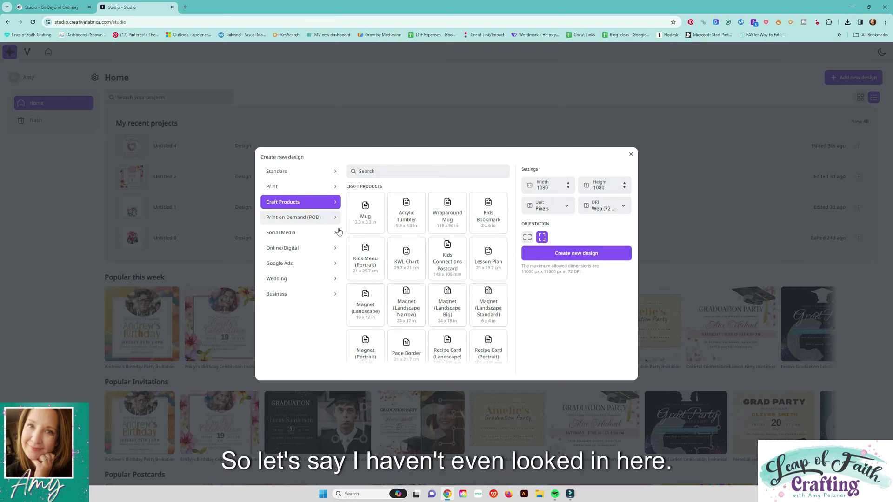
left_click(407, 221)
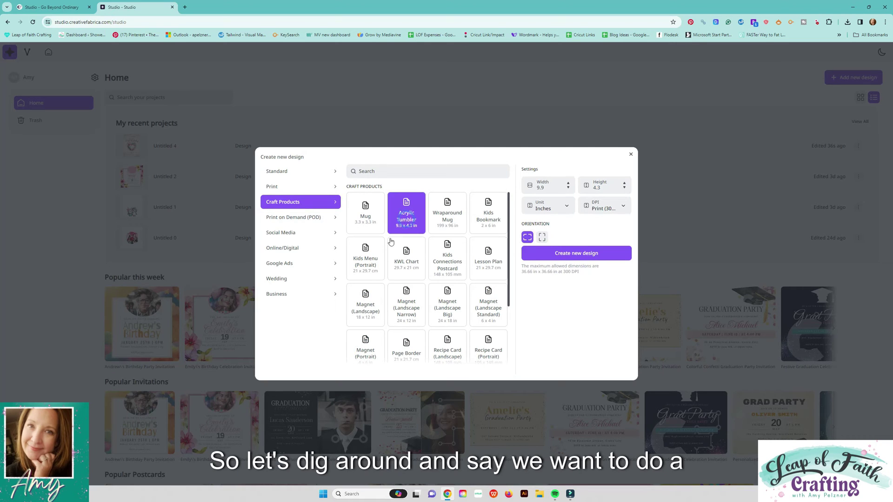
left_click(572, 255)
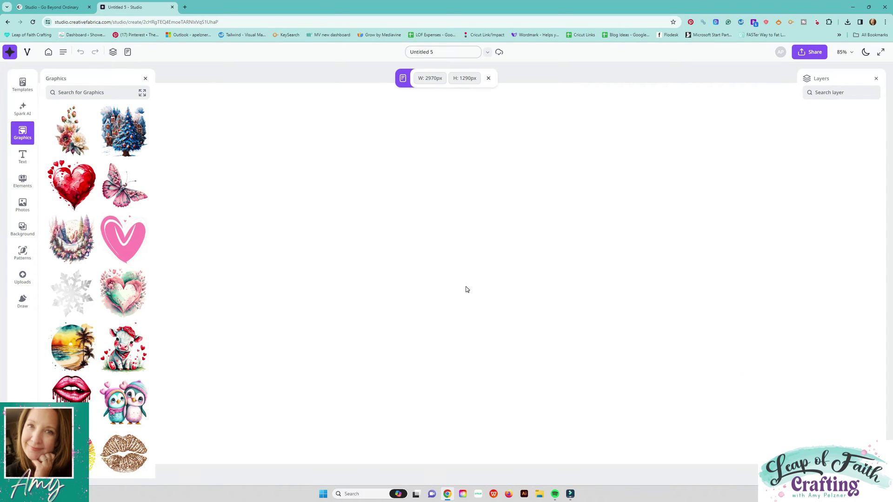
- In Spark AI, generate images from the Renaissance astronaut prompt and add the first to the canvas
left_click(25, 110)
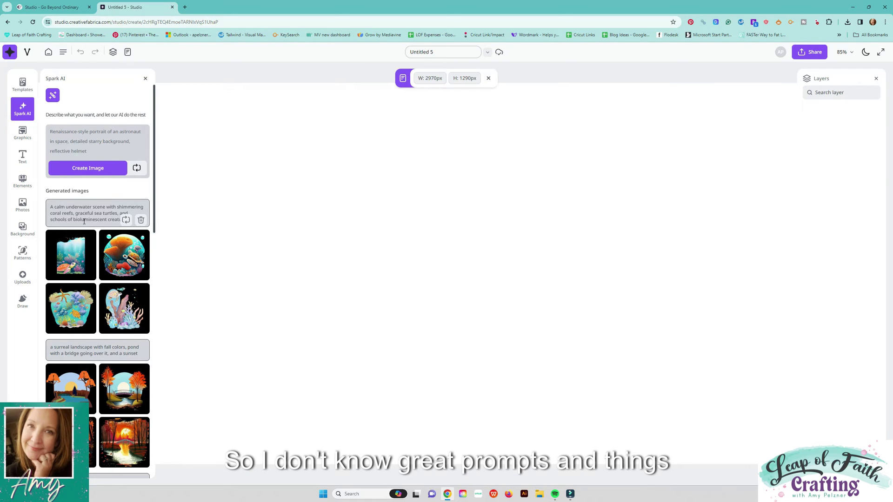
left_click_drag(87, 151, 56, 138)
left_click(89, 148)
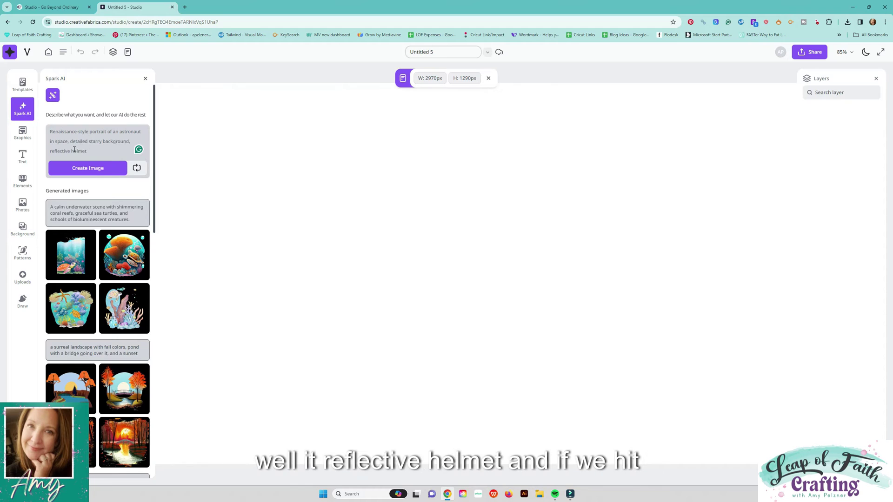
left_click(93, 170)
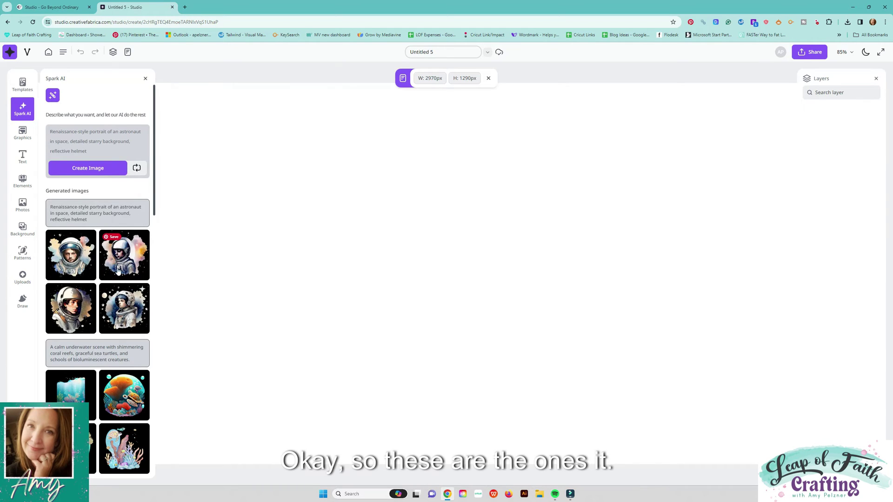
left_click(72, 265)
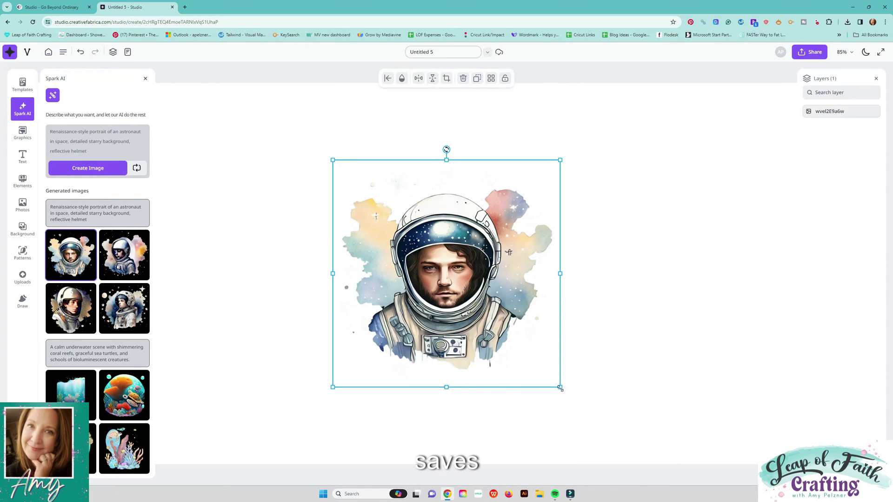
- Move the astronaut top-left at 75% zoom, enlarge it slightly, then try and undo Repeat as background
left_click_drag(434, 239, 254, 167)
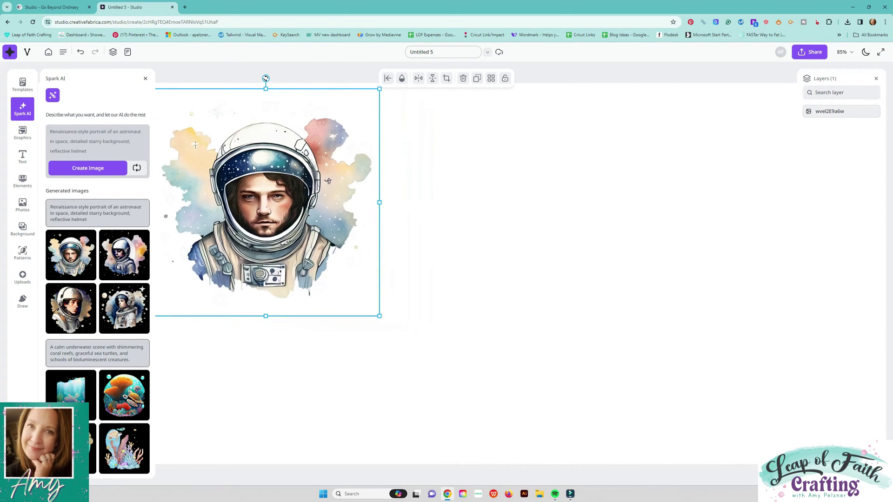
left_click(146, 78)
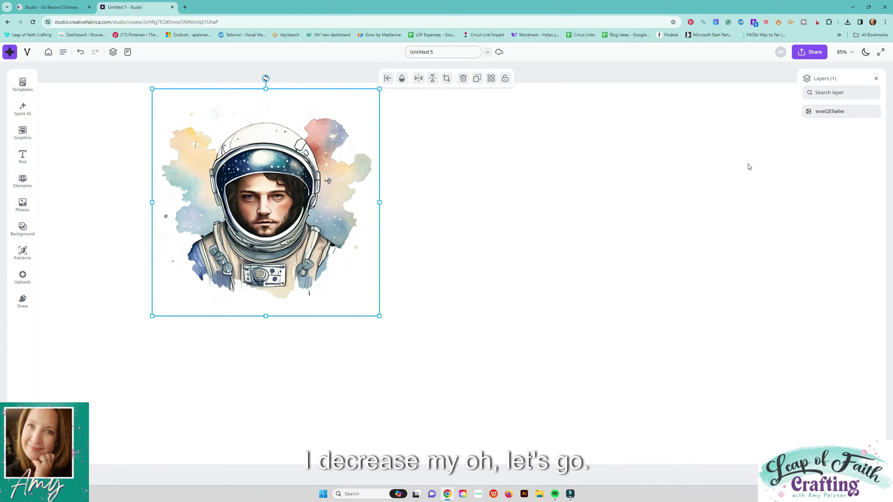
left_click(850, 54)
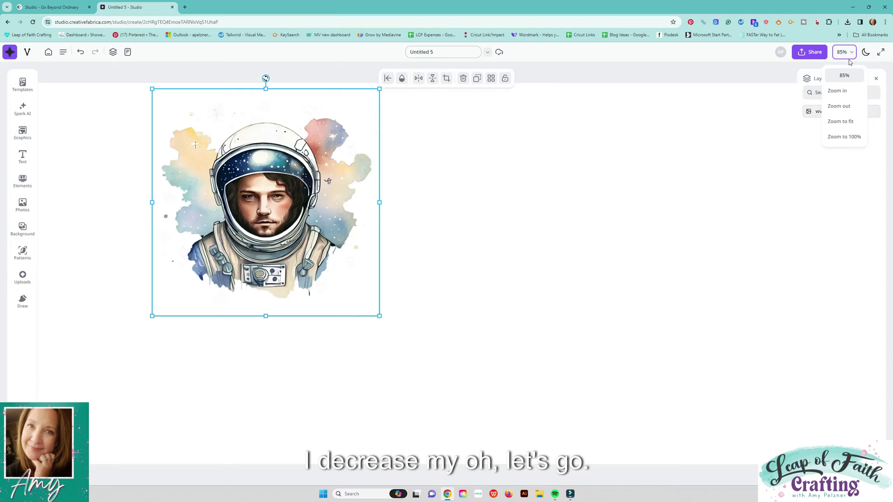
left_click(840, 107)
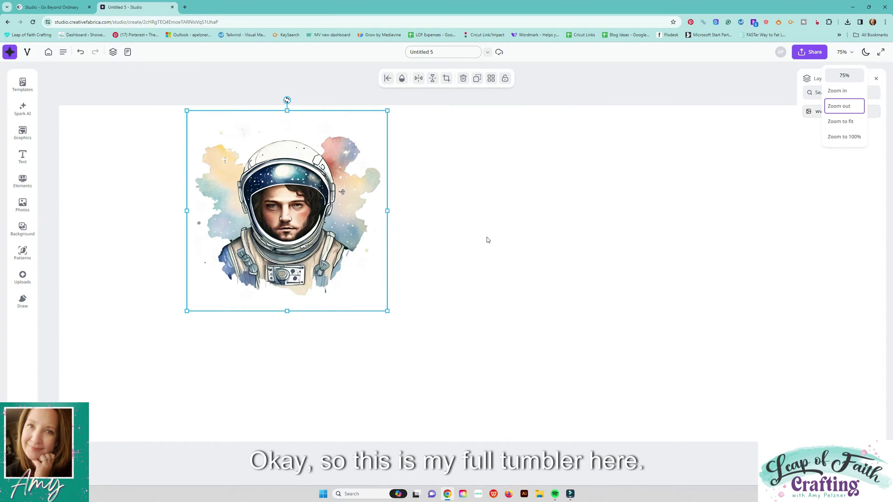
left_click_drag(321, 235, 185, 216)
left_click_drag(259, 298, 273, 312)
left_click(151, 211)
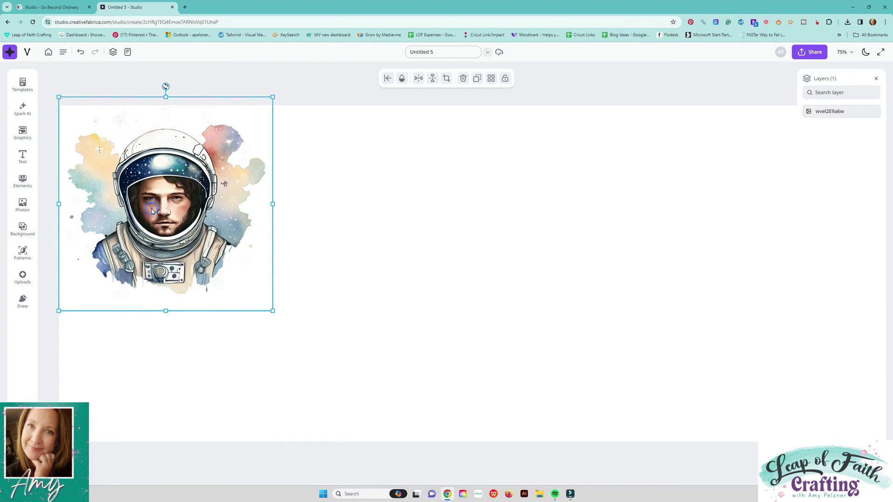
left_click(491, 80)
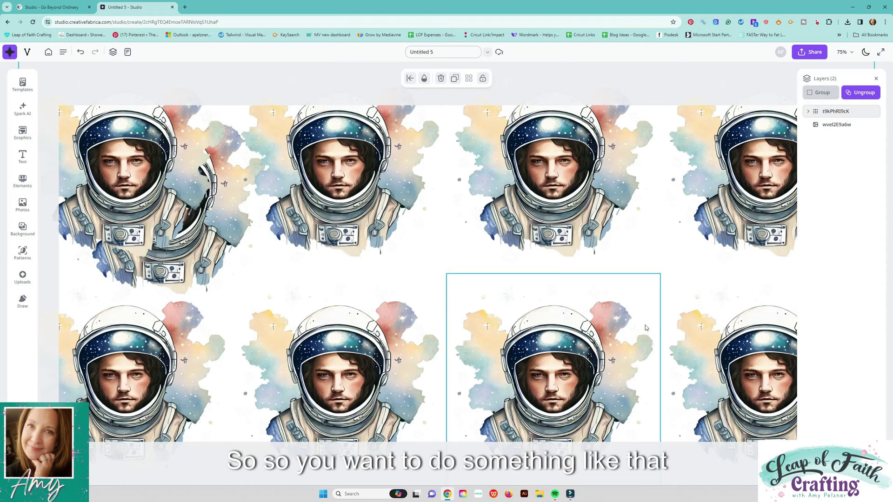
key("ctrl+z")
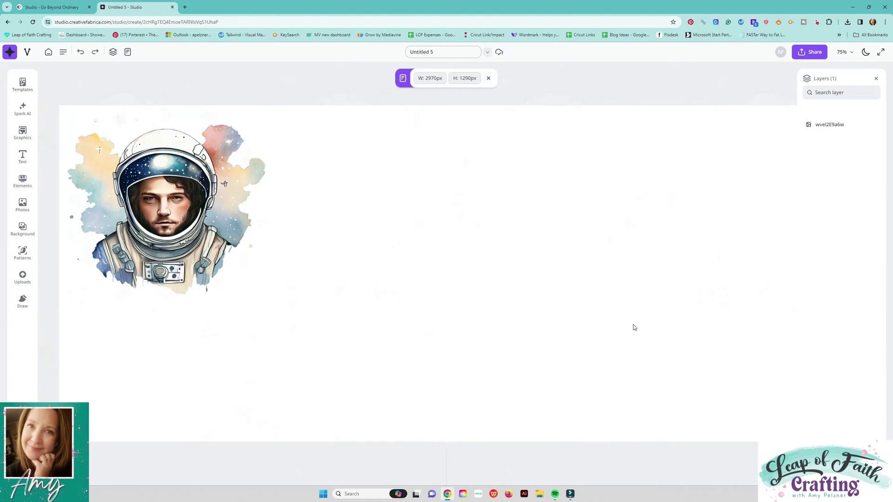
- Delete the astronaut, generate images for 'Stained glass Easter bunny ant colors', and add the first
left_click(139, 183)
key("Delete")
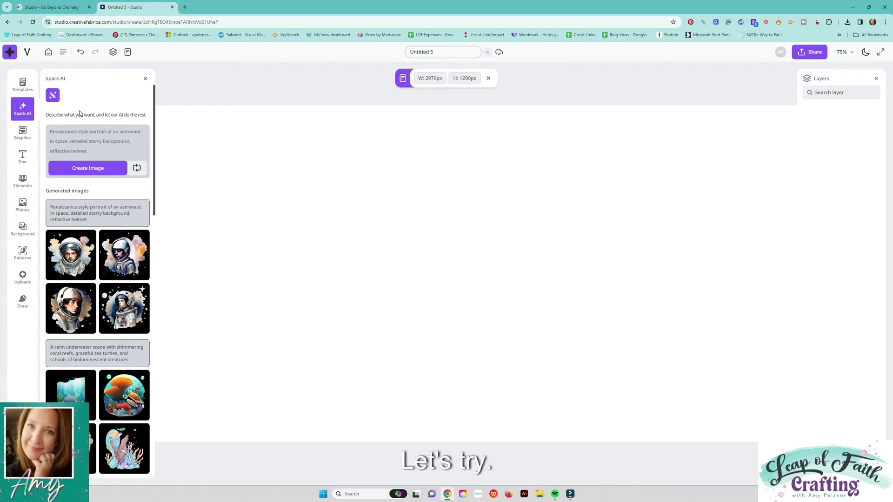
left_click_drag(94, 149, 48, 132)
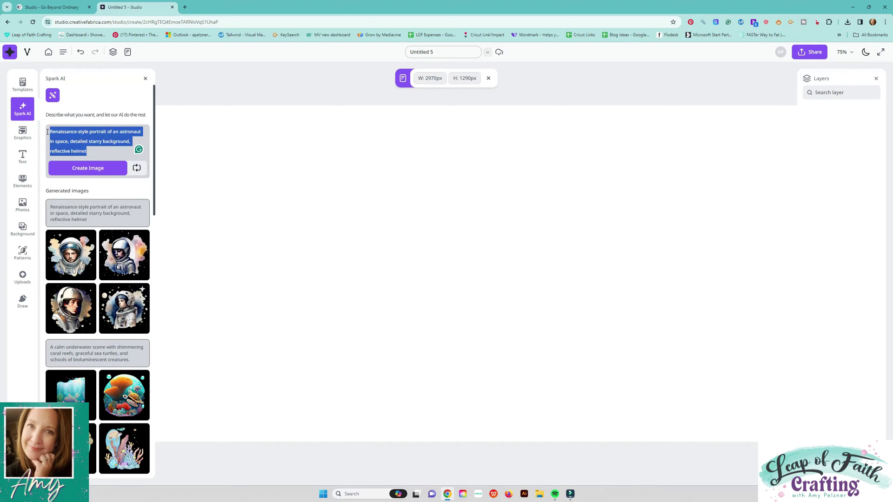
type("Staine")
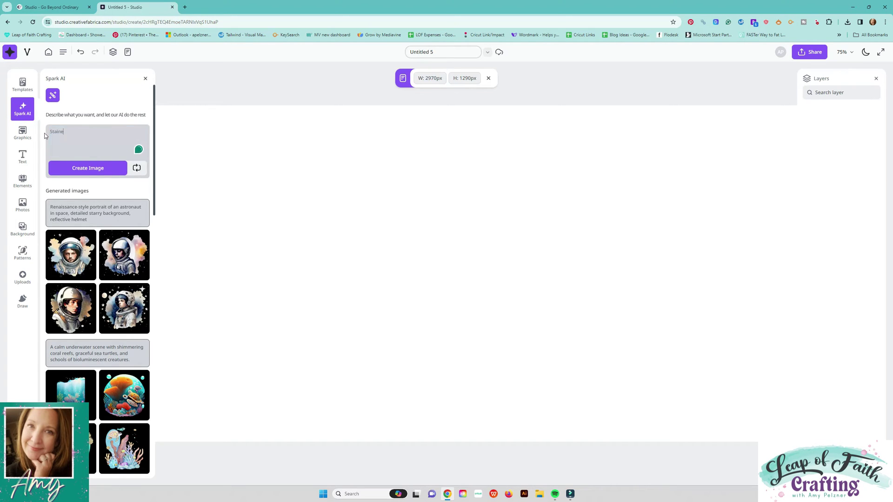
type("d glass Easter image with easter bunny and easter eggs")
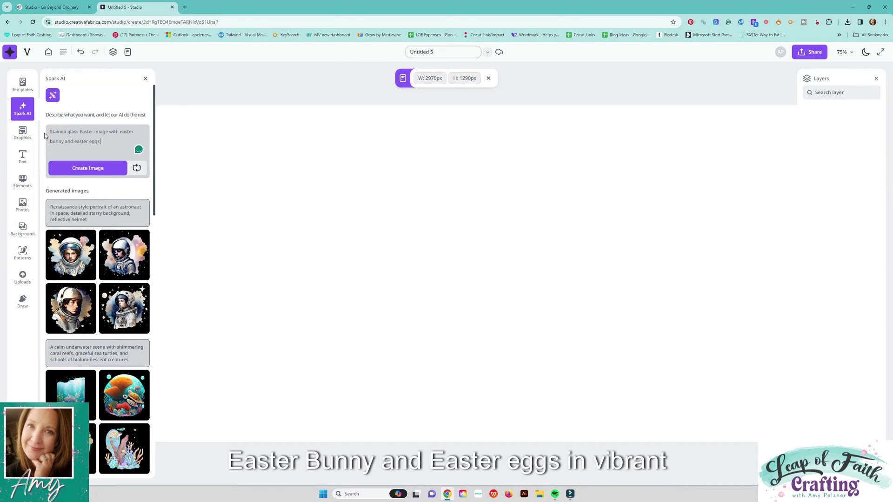
type("in vibrant c")
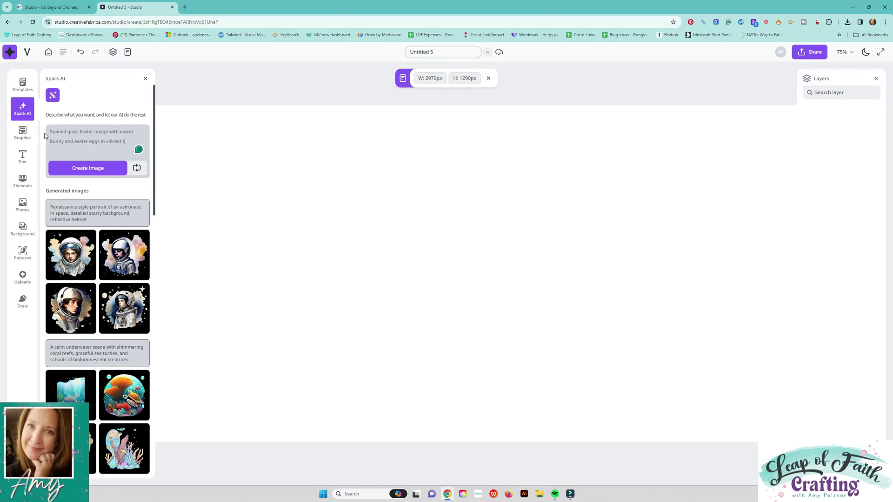
type("olors")
key("Return")
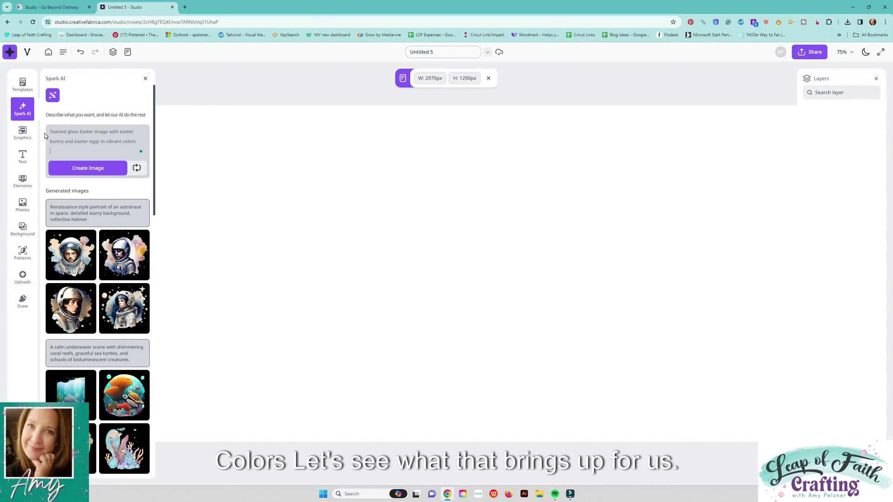
left_click(84, 172)
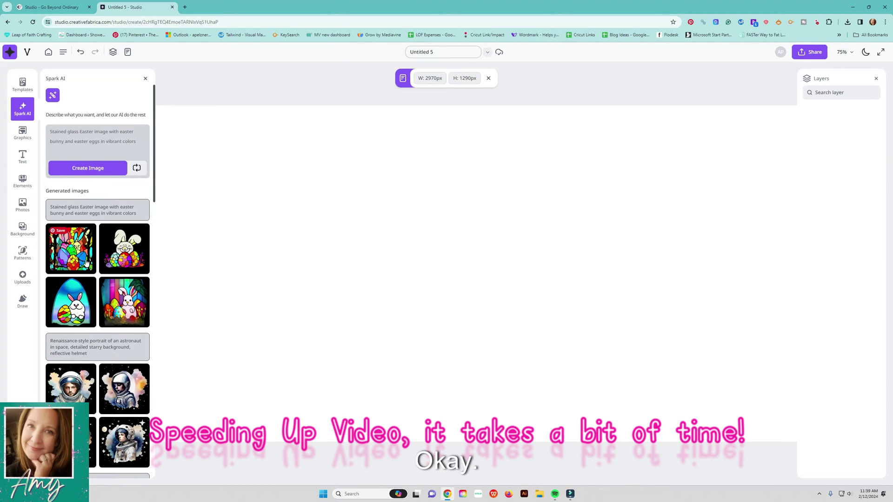
left_click(86, 263)
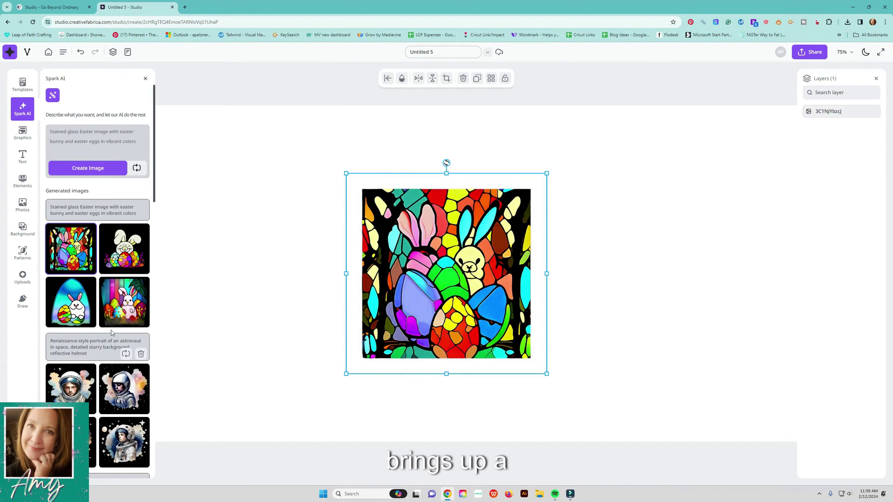
- Swap in the fourth bunny image and enlarge it on the page
left_click(124, 302)
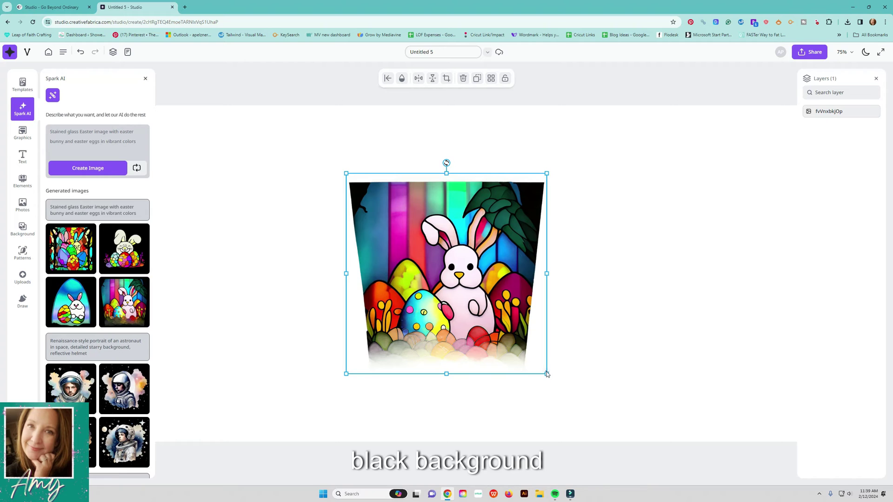
left_click_drag(546, 374, 630, 440)
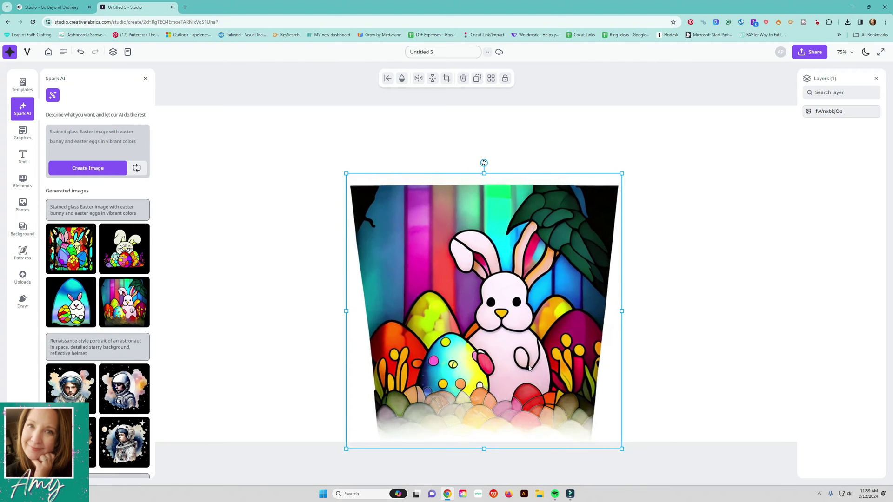
scroll(531, 368, "down", 3)
scroll(530, 367, "right", 3)
left_click_drag(548, 391, 494, 339)
- Try Repeat as background on the bunny, undo it, and delete the bunny image
left_click(491, 78)
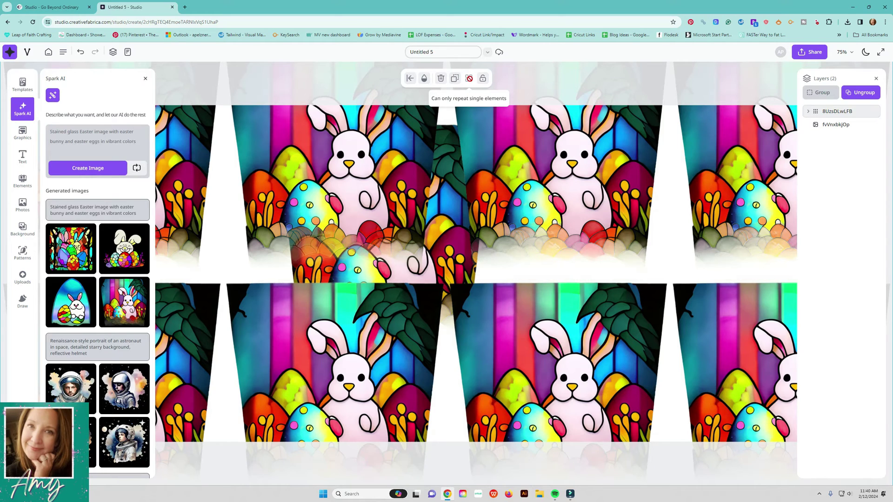
key("ctrl+z")
left_click(446, 189)
key("Delete")
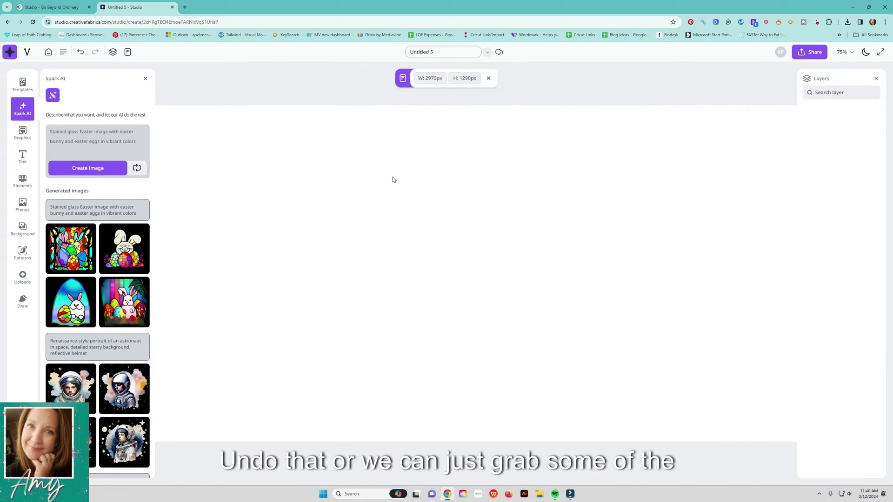
- Add the penguin couple graphic, shrink it, and move it toward the page's top-left
left_click(30, 141)
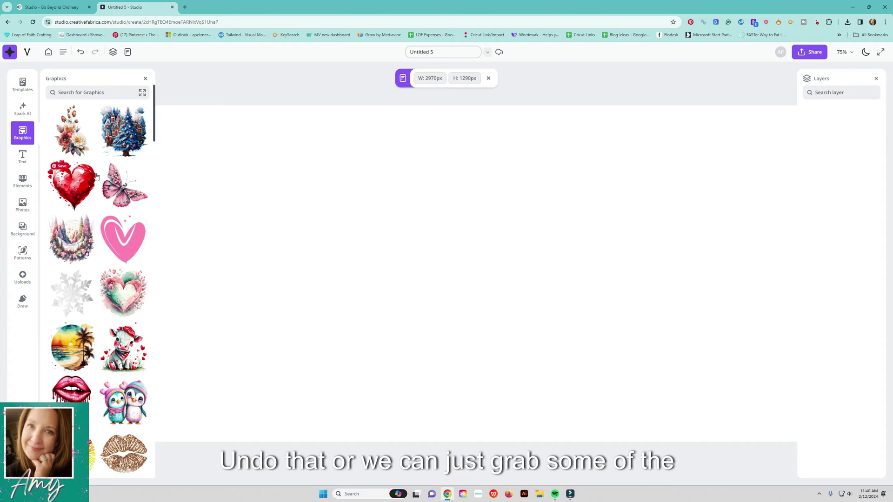
scroll(105, 205, "down", 3)
left_click(124, 298)
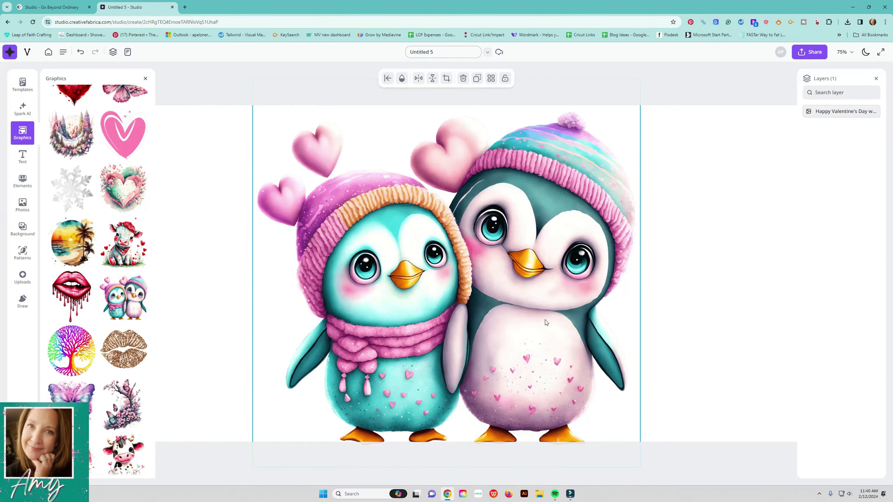
left_click_drag(546, 323, 559, 379)
scroll(559, 379, "right", 5)
scroll(559, 379, "down", 4)
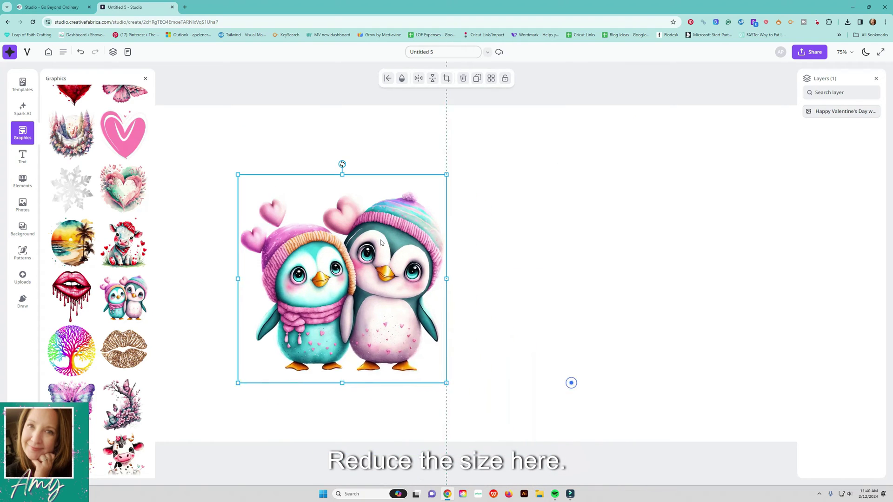
left_click_drag(205, 146, 255, 193)
left_click_drag(363, 252, 234, 169)
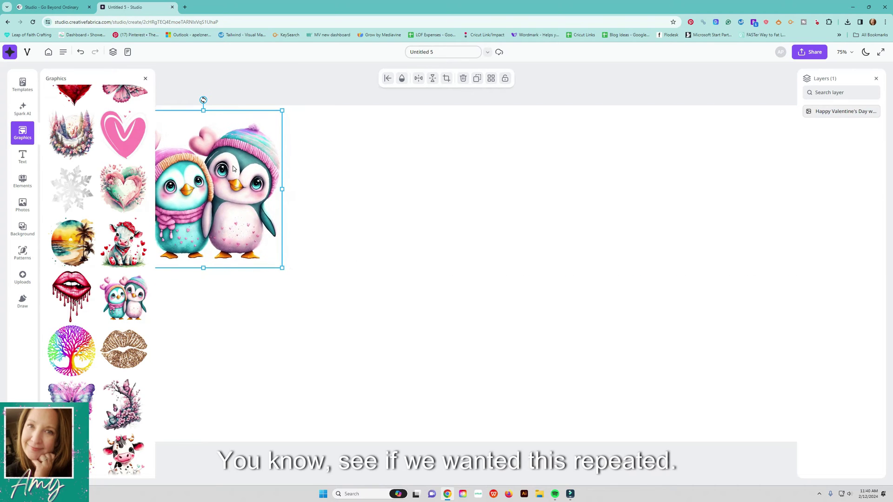
- Repeat the penguin as a background and shift the tiled pattern into place
left_click(491, 79)
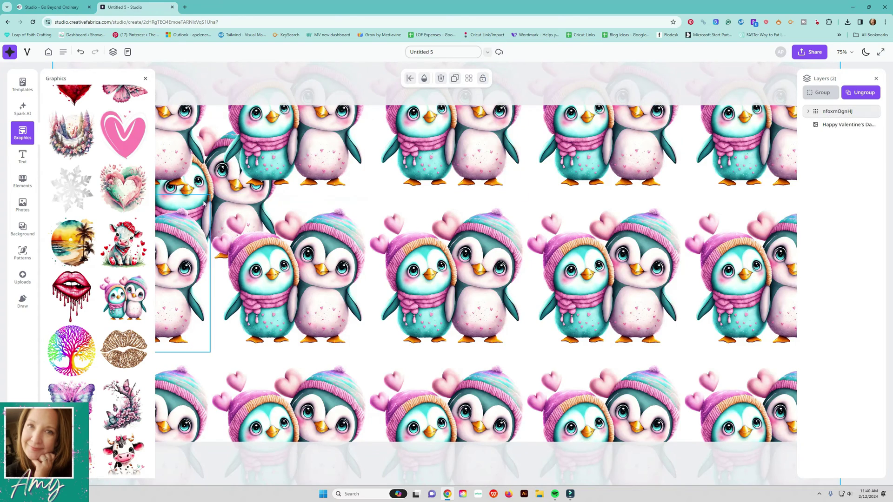
left_click_drag(204, 203, 168, 271)
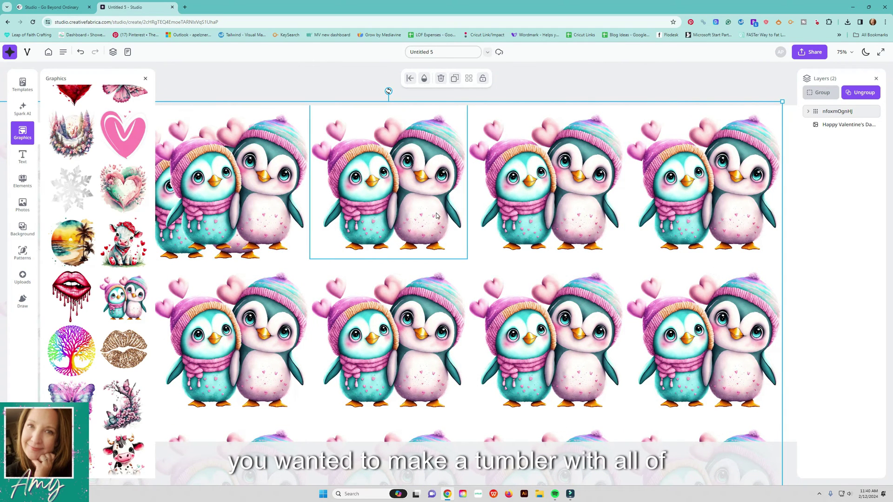
left_click_drag(398, 199, 449, 280)
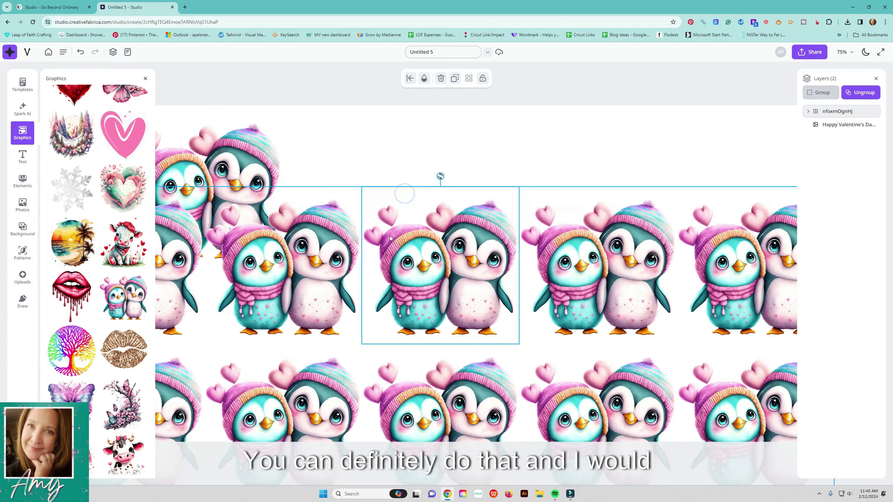
left_click(258, 162)
left_click_drag(377, 243, 377, 167)
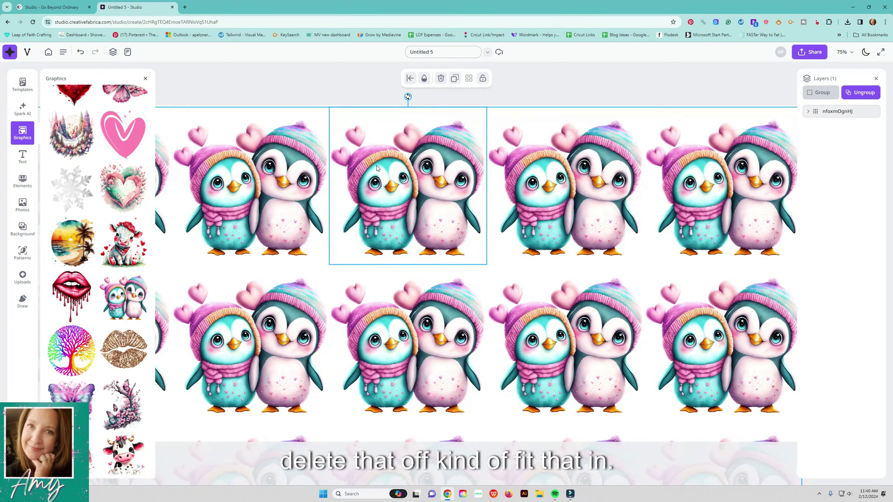
left_click(219, 84)
left_click(279, 138)
left_click(560, 68)
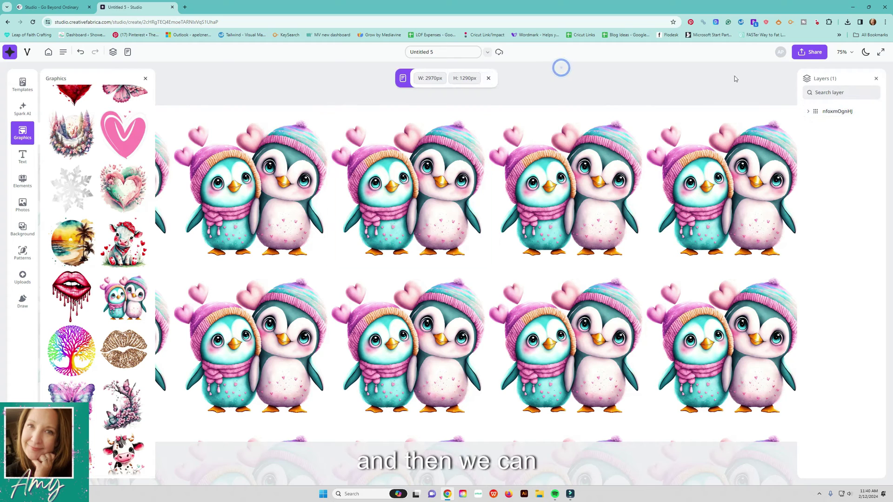
left_click(814, 53)
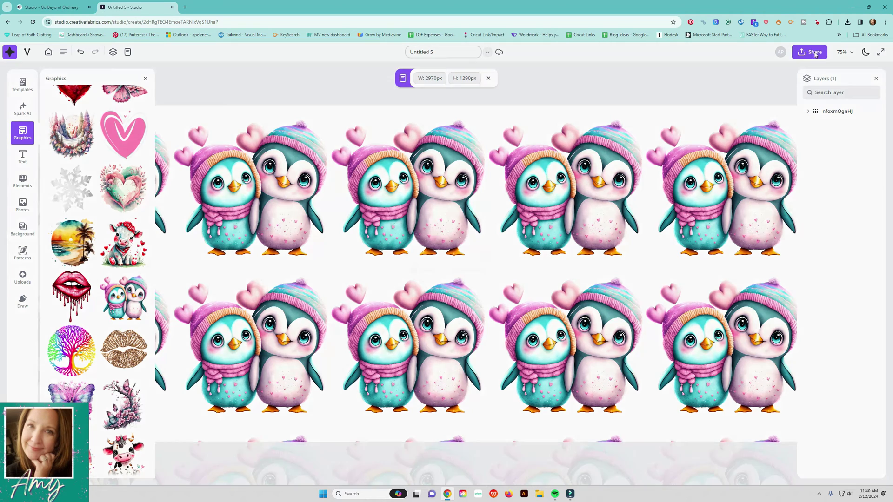
- Download Untitled 5.pdf, open it from Chrome, then return to the Studio tab and close the dialogs
left_click(466, 270)
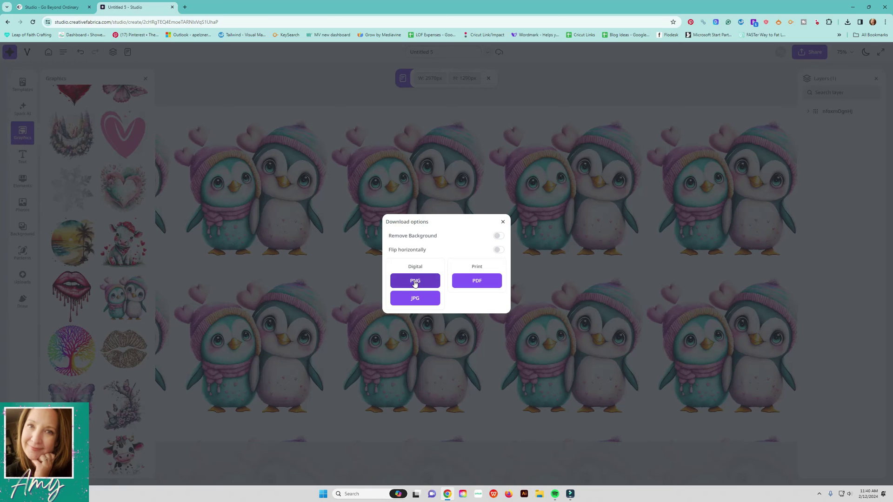
left_click(475, 279)
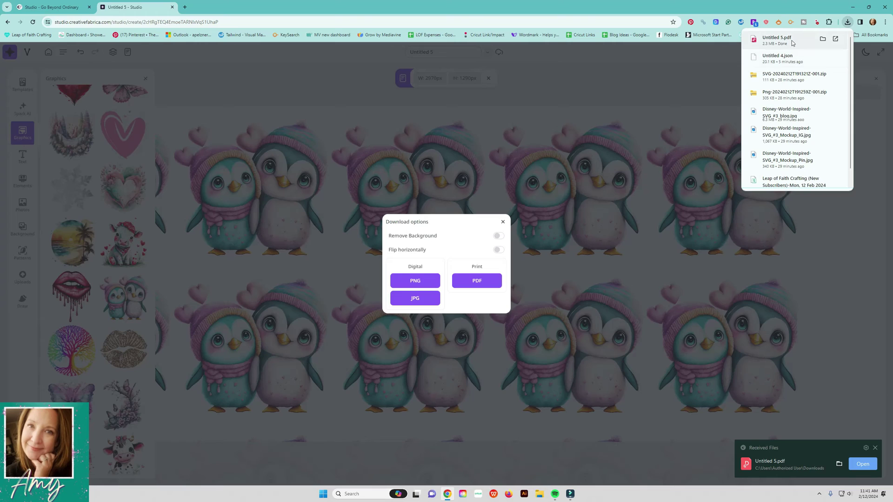
left_click(794, 42)
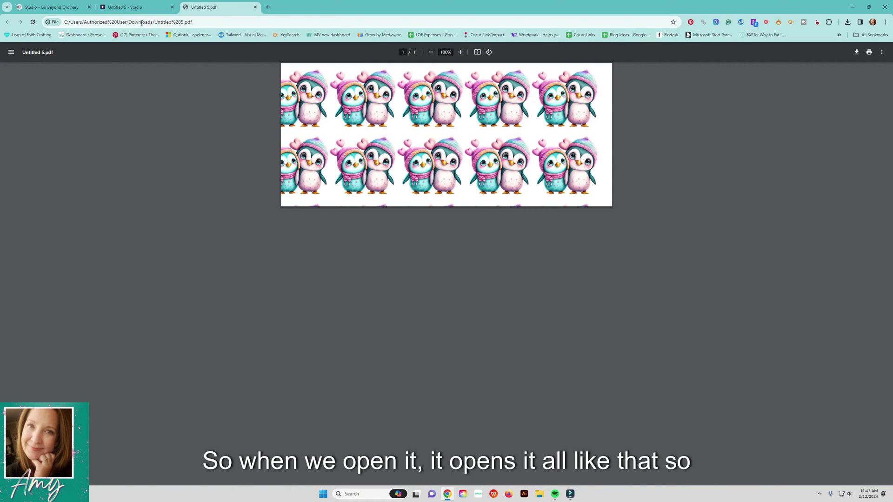
left_click(140, 8)
left_click(506, 224)
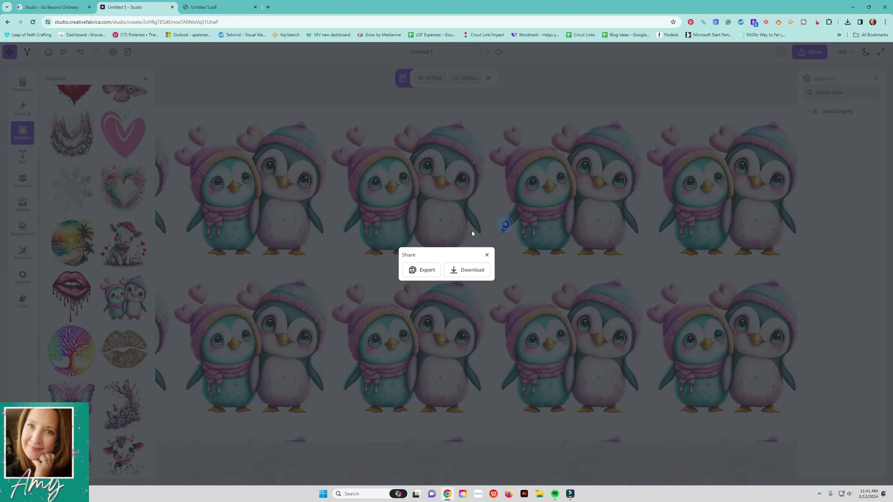
left_click(487, 256)
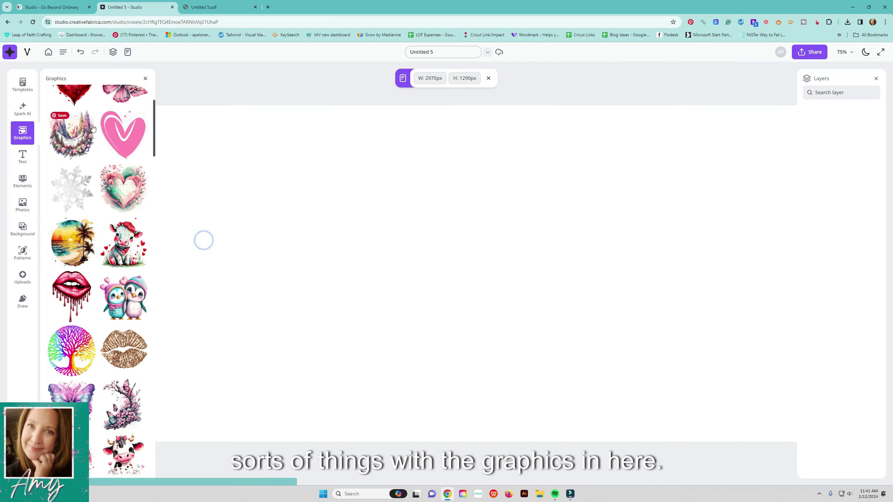
- Add the dolphin shape from the Elements library to the page
left_click(145, 78)
left_click(23, 157)
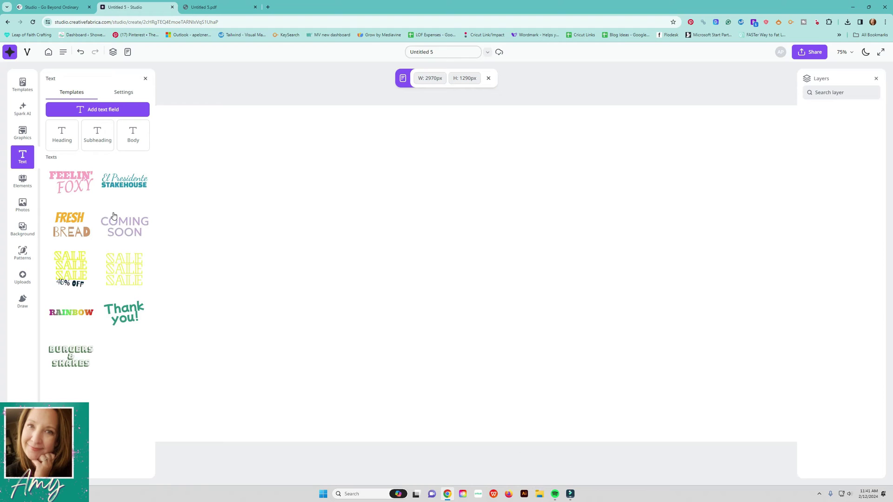
left_click(30, 184)
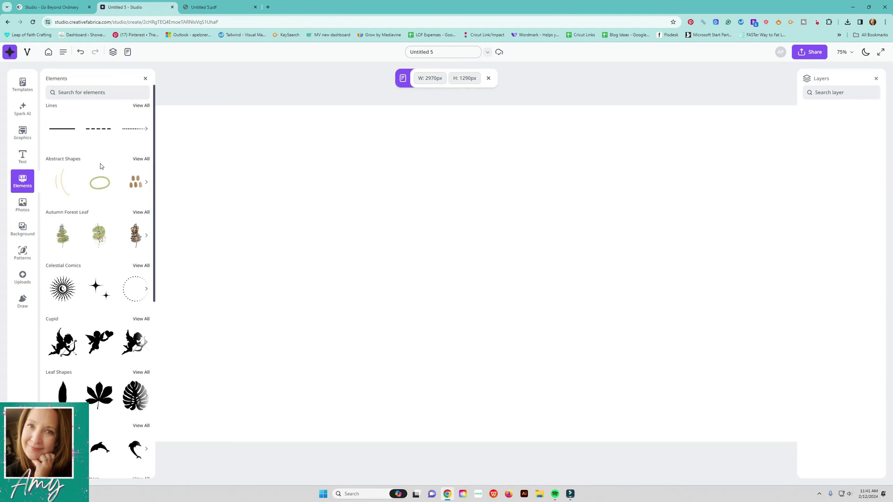
scroll(105, 210, "down", 4)
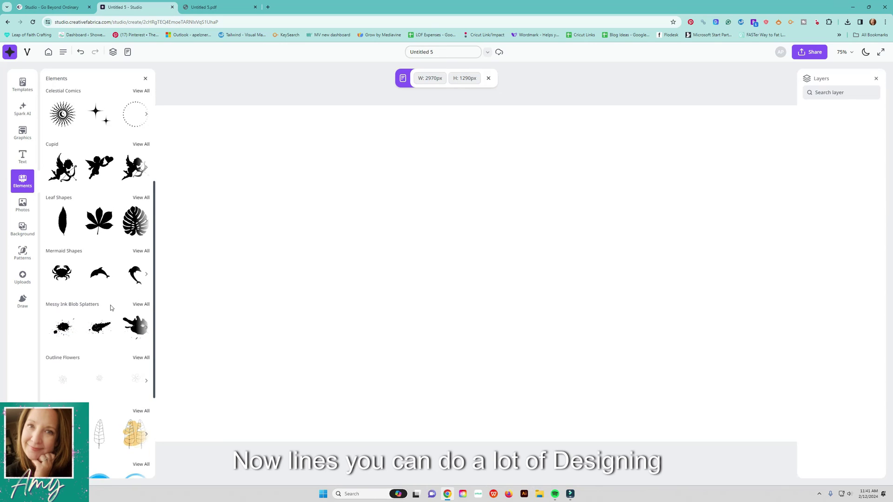
scroll(111, 308, "down", 3)
scroll(111, 308, "up", 4)
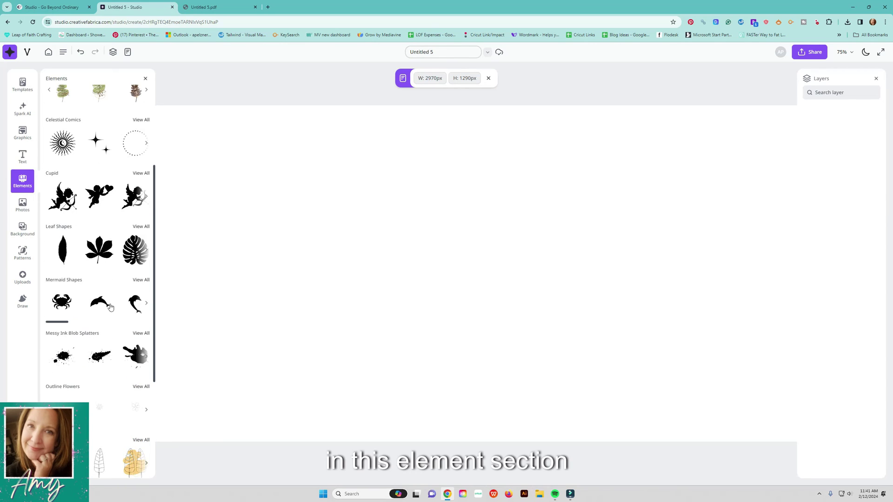
left_click(110, 307)
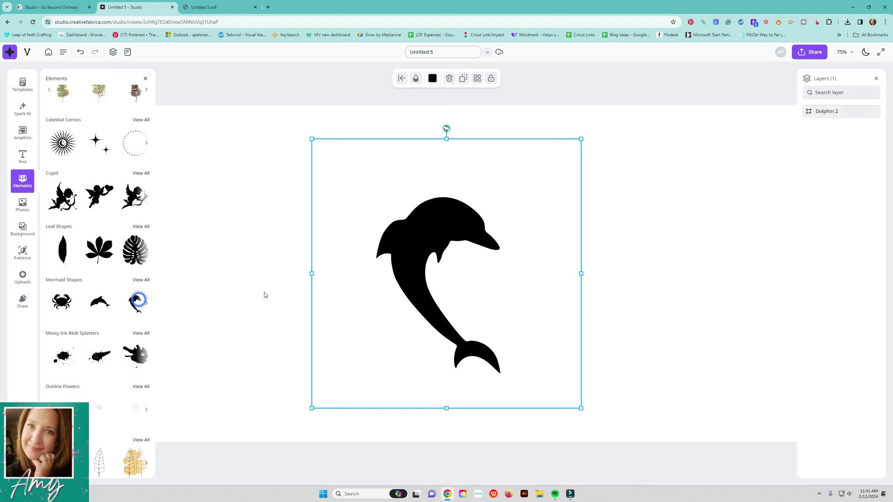
- Fill the dolphin with light blue
left_click(434, 80)
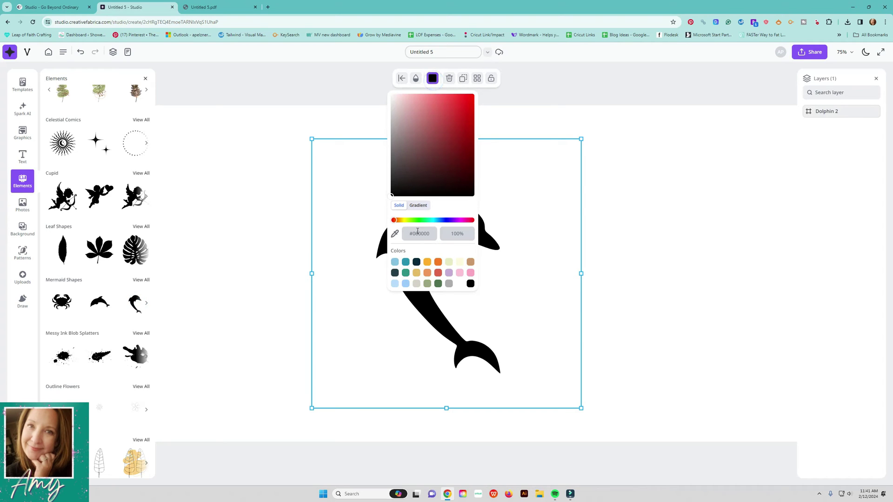
left_click(393, 263)
left_click(270, 230)
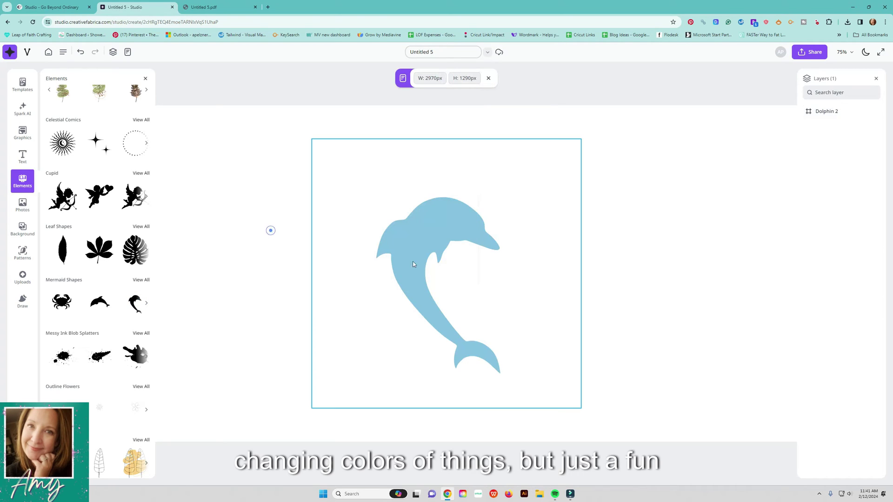
left_click(453, 246)
- Enlarge the dolphin and move it up-left, then bring up the stock photos
left_click_drag(536, 396, 599, 459)
left_click_drag(433, 252, 418, 238)
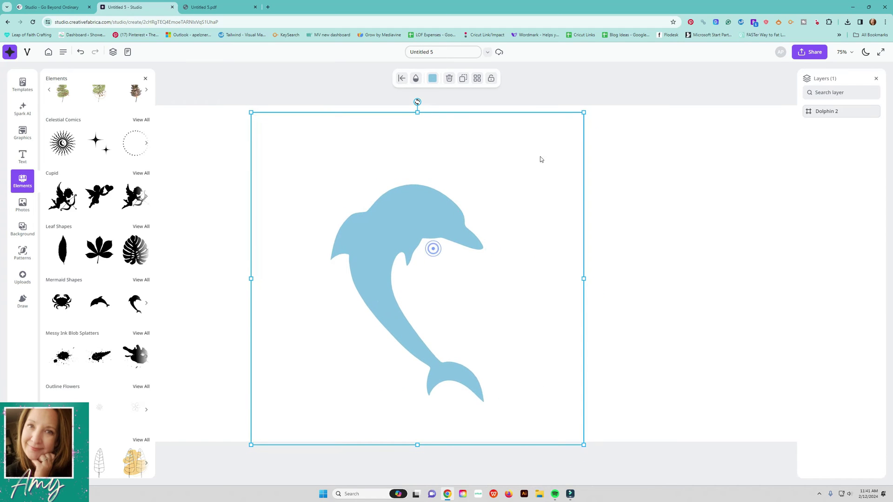
left_click_drag(585, 111, 598, 96)
left_click(625, 83)
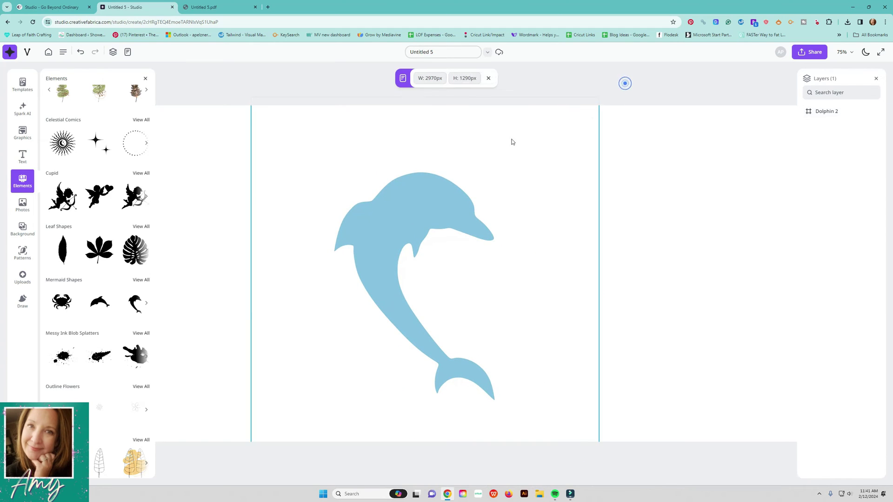
left_click(231, 88)
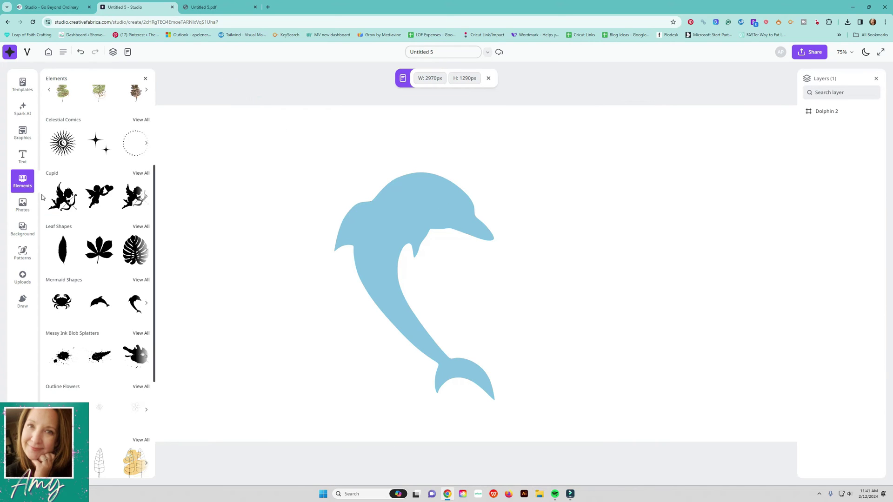
left_click(23, 205)
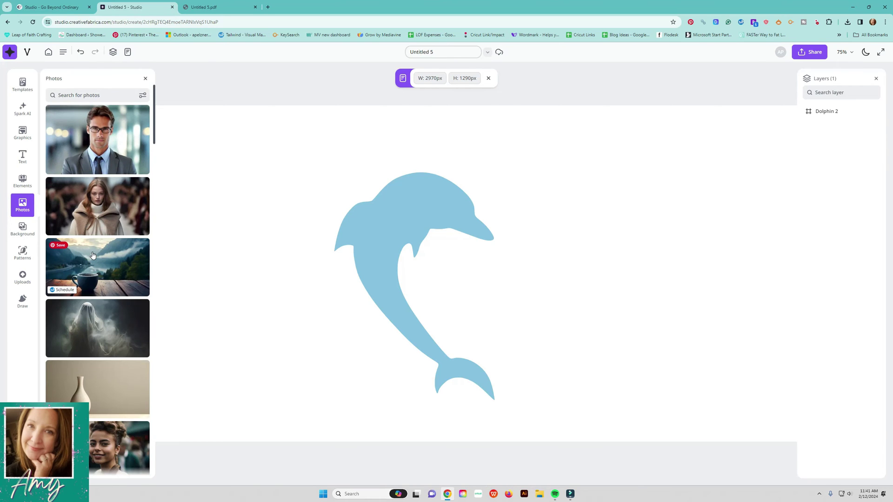
- Apply the abstract teal, orange and yellow painting as the background
scroll(93, 256, "down", 8)
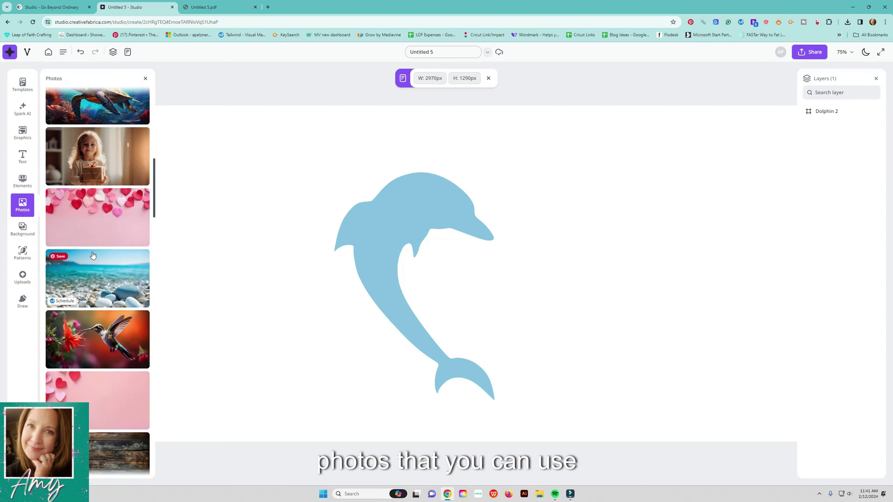
scroll(93, 256, "up", 2)
left_click(23, 229)
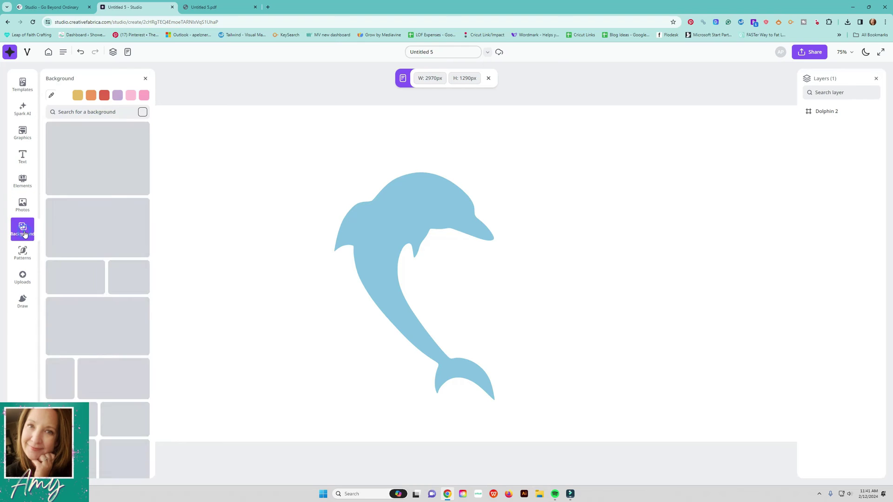
left_click(87, 177)
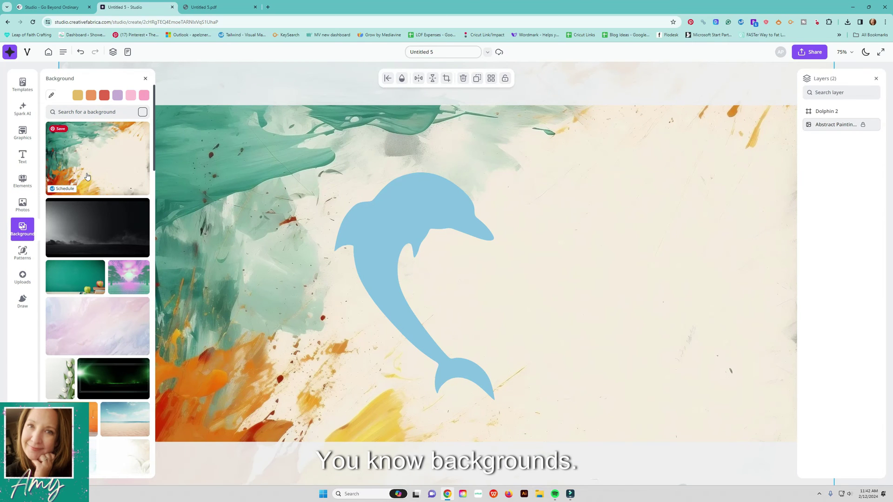
- Try the pink heart pattern, remove it again, and glance at Uploads
left_click(22, 256)
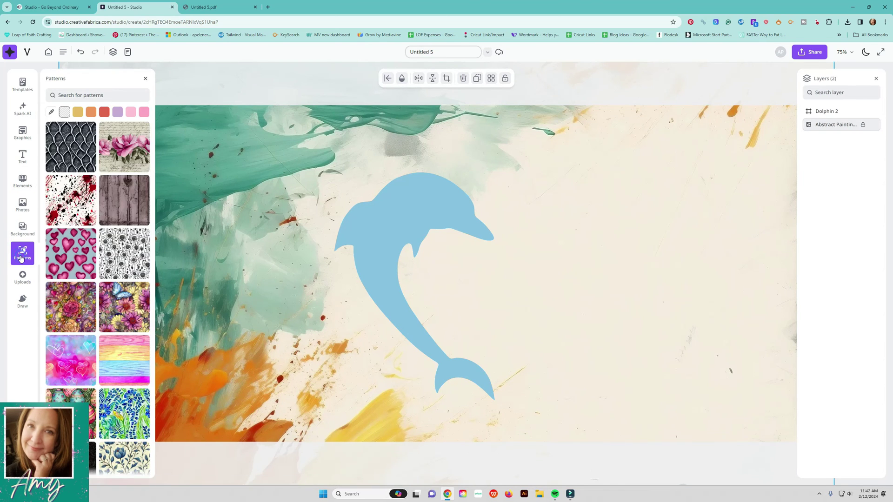
left_click(73, 255)
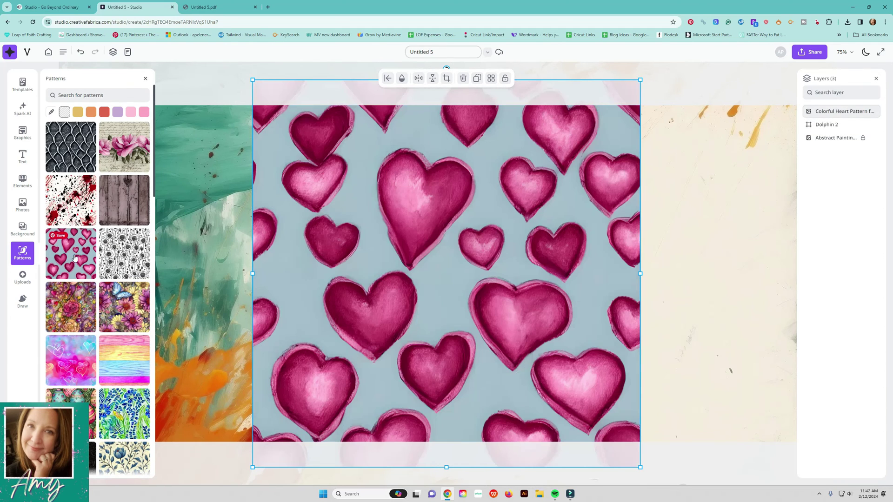
key("Delete")
left_click(333, 246)
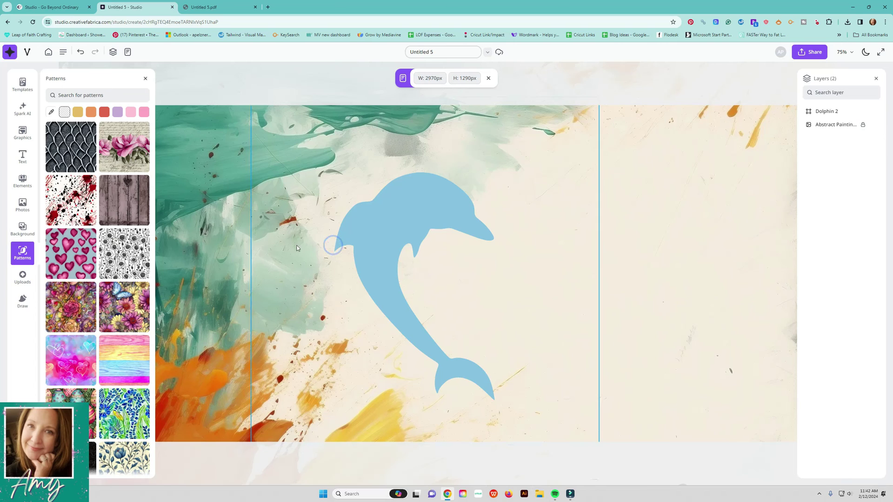
left_click(22, 279)
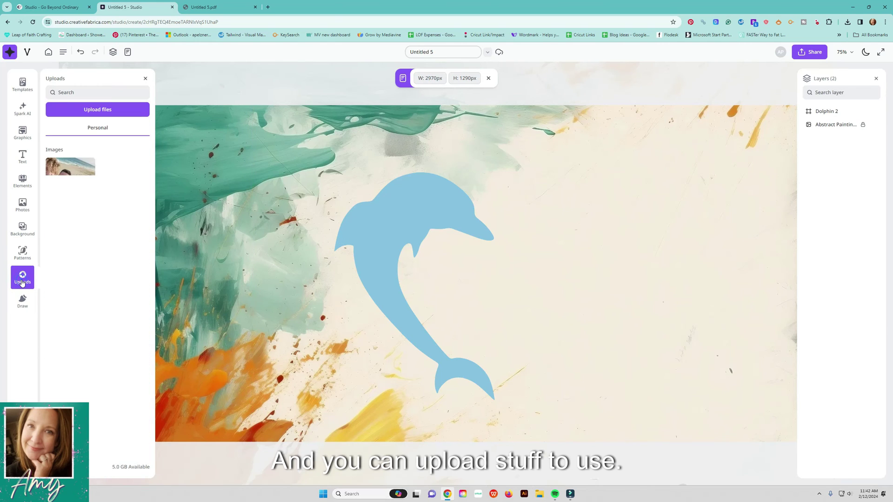
left_click(21, 298)
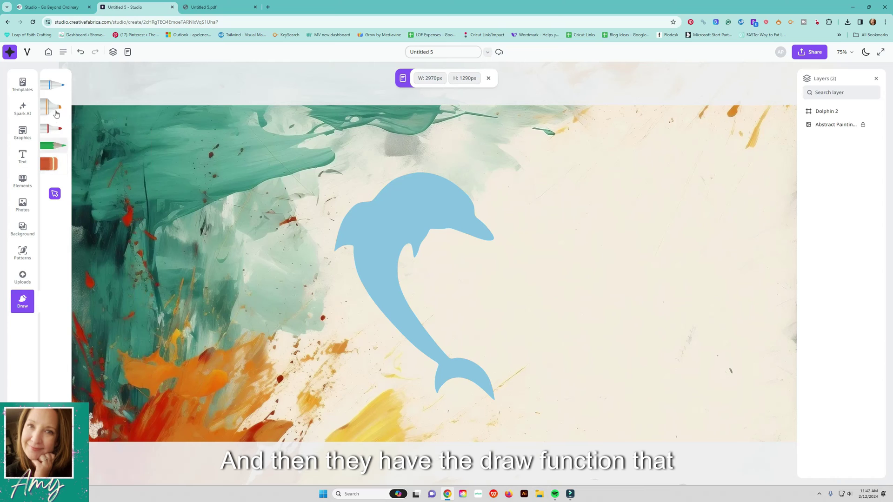
- Write 'Hello' beside the dolphin with the thickest teal highlighter, adding a dot above
left_click(55, 110)
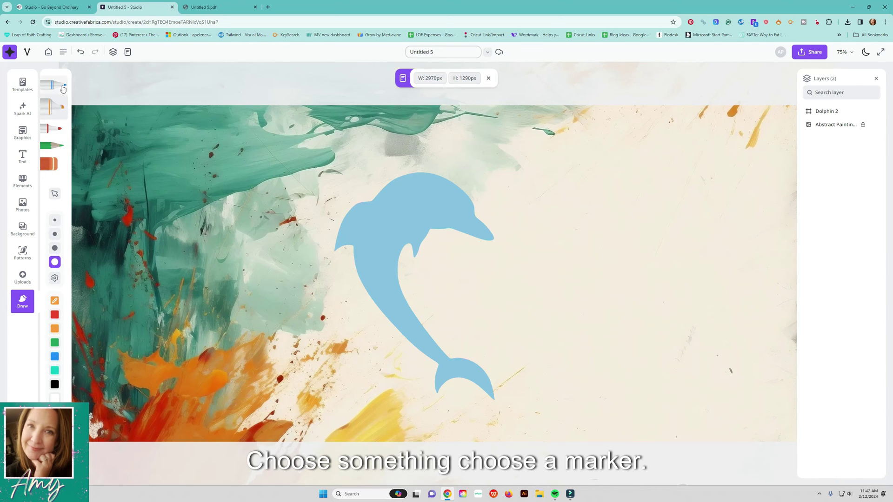
left_click(55, 262)
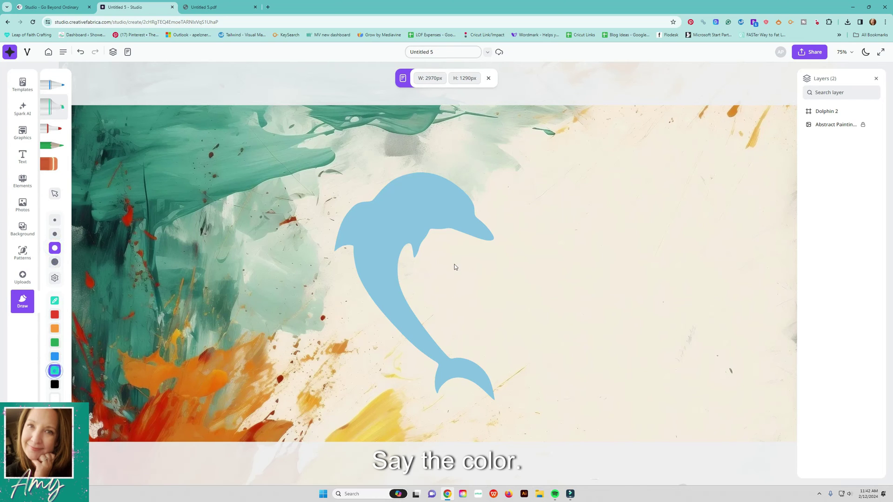
left_click_drag(455, 228, 489, 319)
mouse_move(502, 210)
left_mouse_down()
mouse_move(516, 237)
mouse_move(515, 278)
mouse_move(469, 305)
mouse_move(571, 262)
mouse_move(564, 293)
mouse_move(587, 207)
mouse_move(601, 279)
mouse_move(632, 199)
left_mouse_up()
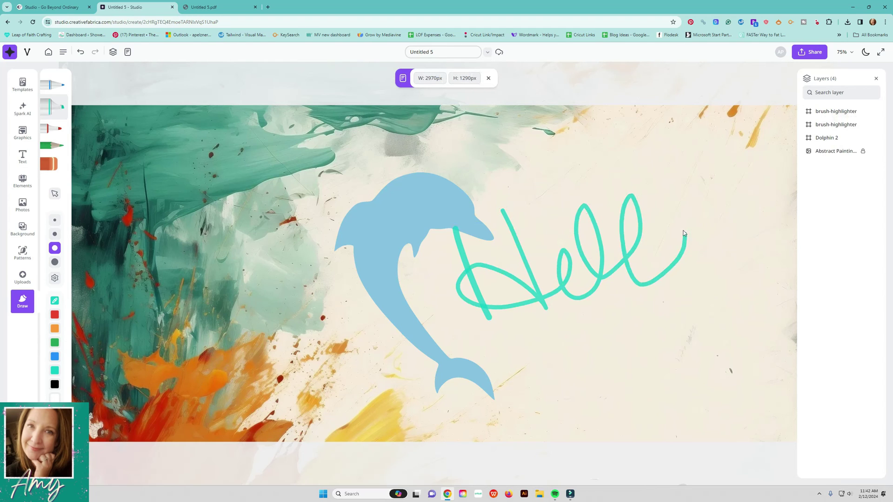
left_click_drag(676, 229, 714, 196)
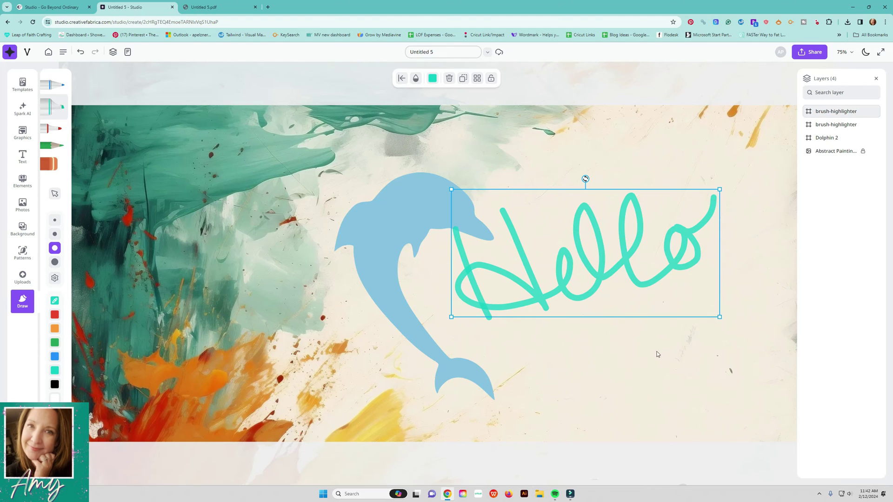
left_click_drag(606, 269, 608, 230)
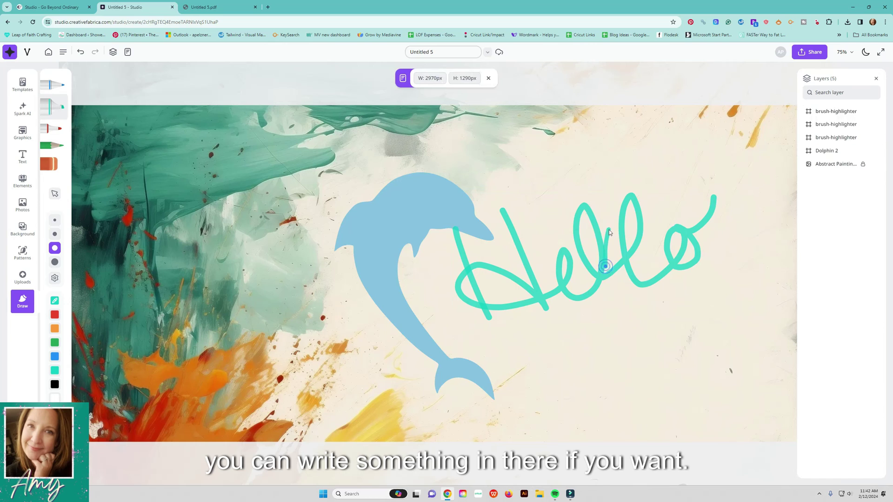
left_click(577, 180)
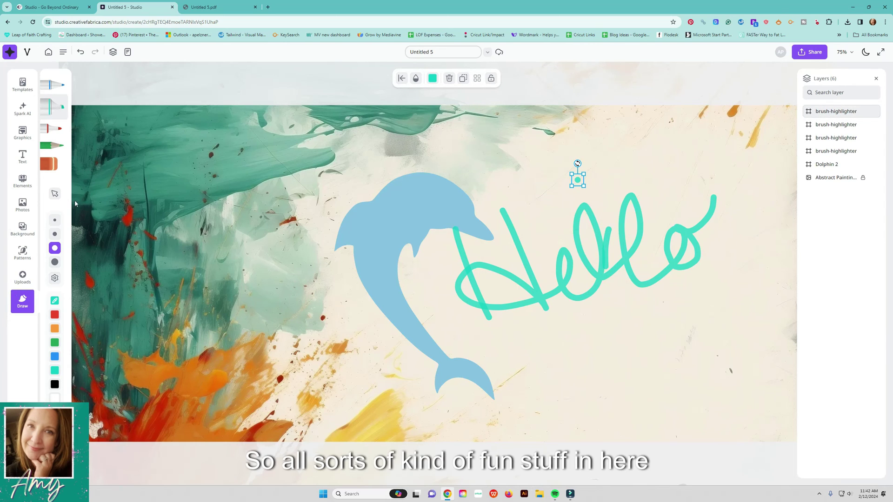
- Delete the leftover teal Hello strokes and the small dot from the canvas
left_click(22, 84)
left_click(535, 79)
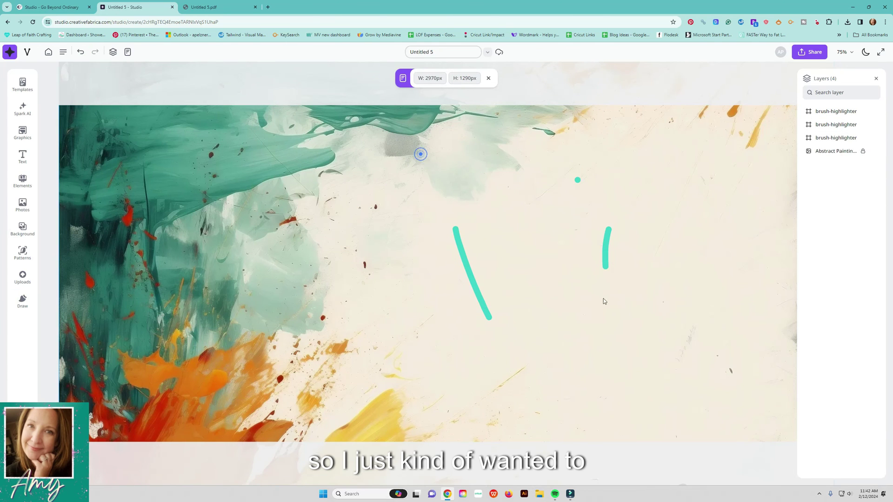
left_click(602, 313)
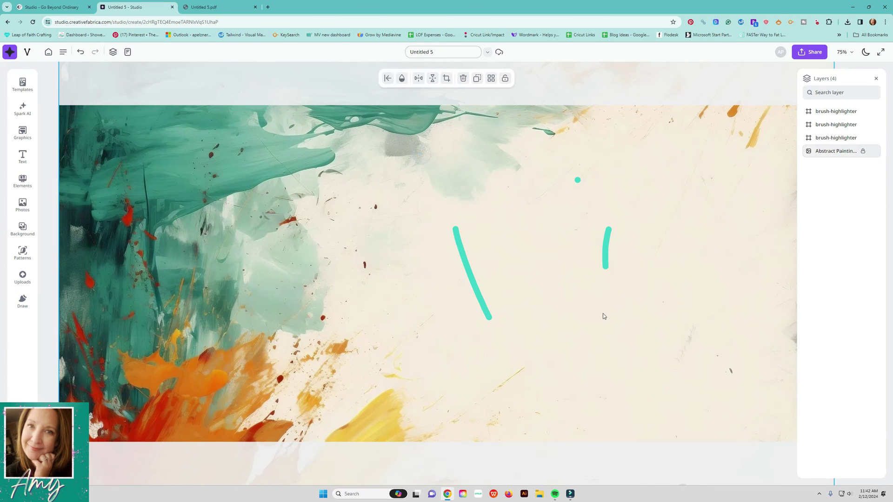
left_click(482, 300)
key("Delete")
left_click(612, 253)
key("Delete")
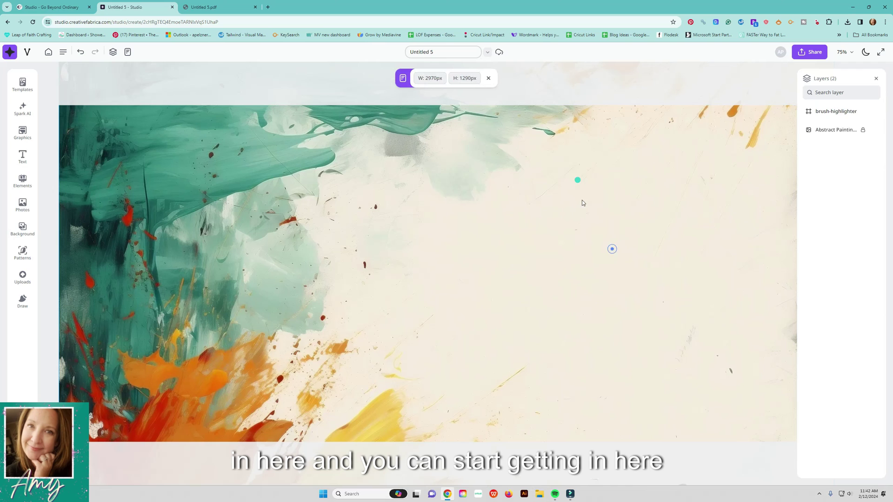
left_click(578, 181)
key("Delete")
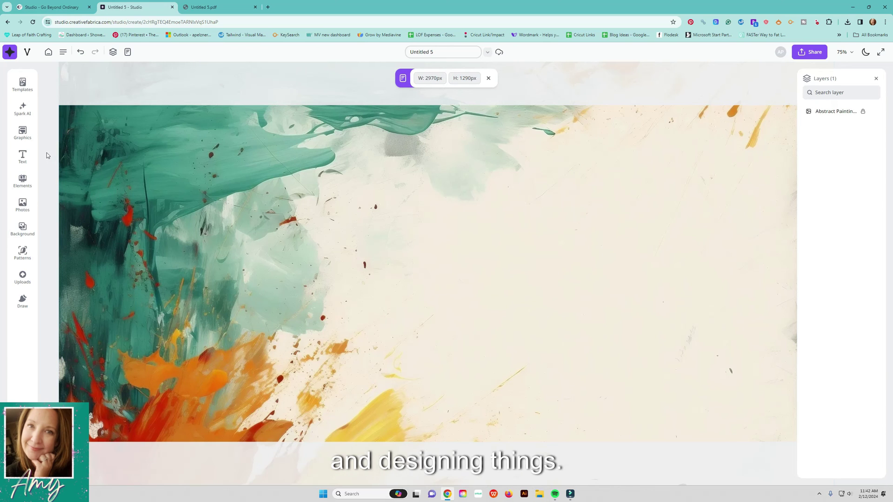
- Replace the current design with the Sale Instagram Post Ad template from Instagram Posts Templates
left_click(21, 89)
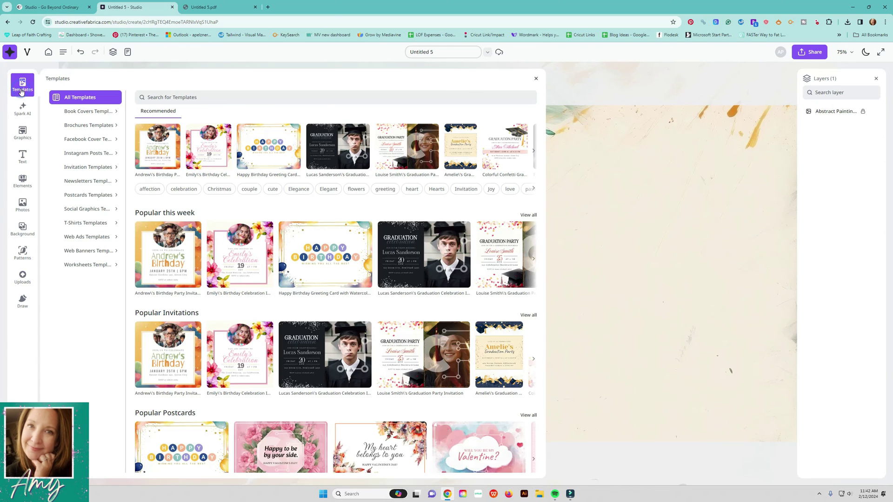
left_click(79, 153)
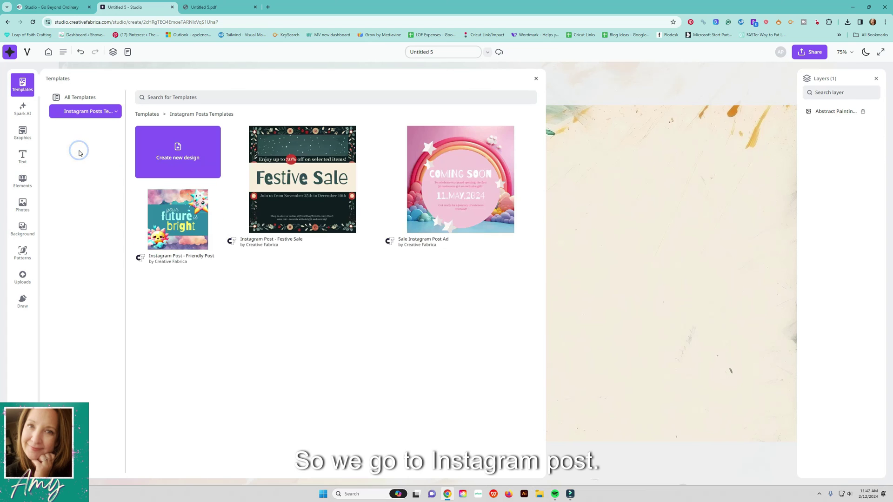
left_click(424, 197)
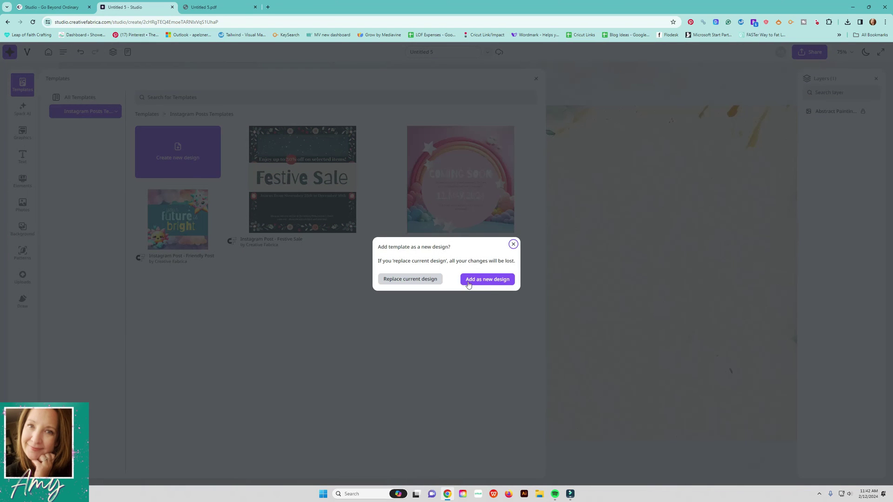
left_click(419, 279)
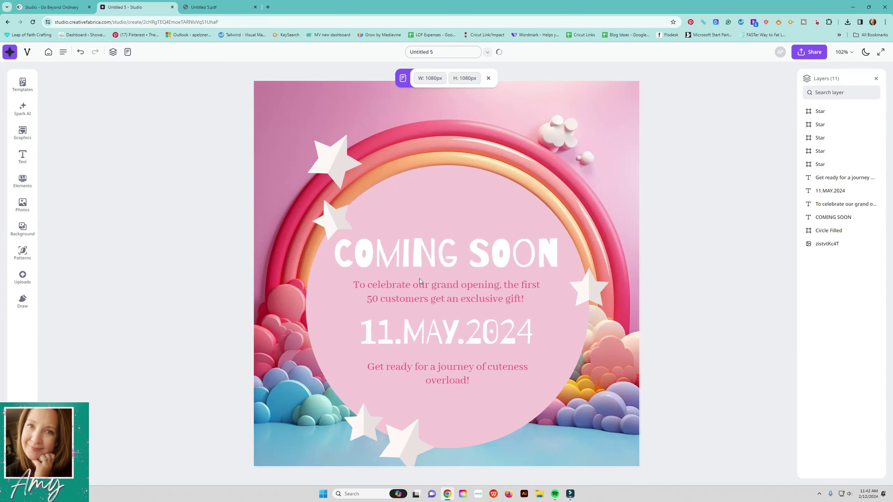
- Select the template's text lines and rainbow background image in turn to inspect them
left_click(461, 252)
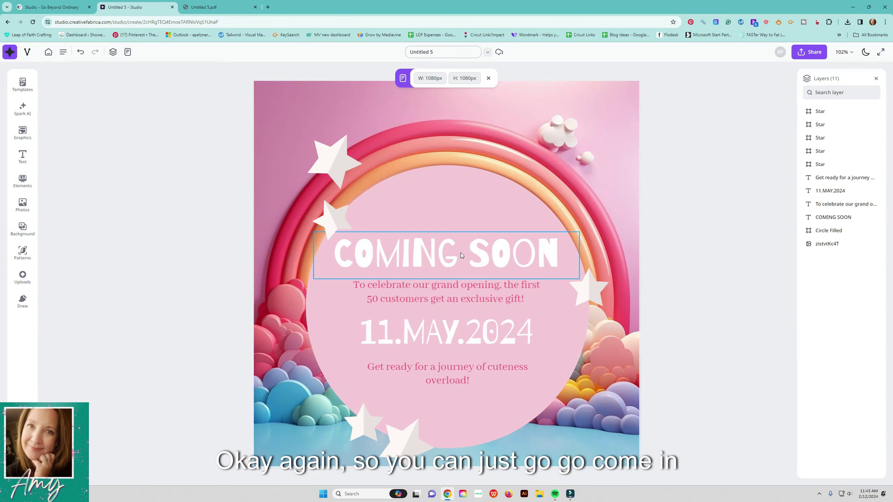
left_click(454, 289)
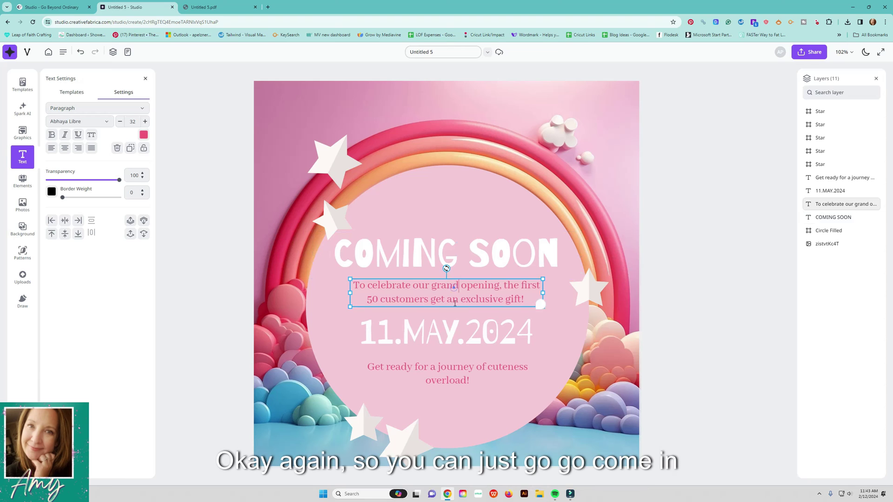
left_click(462, 335)
left_click(453, 372)
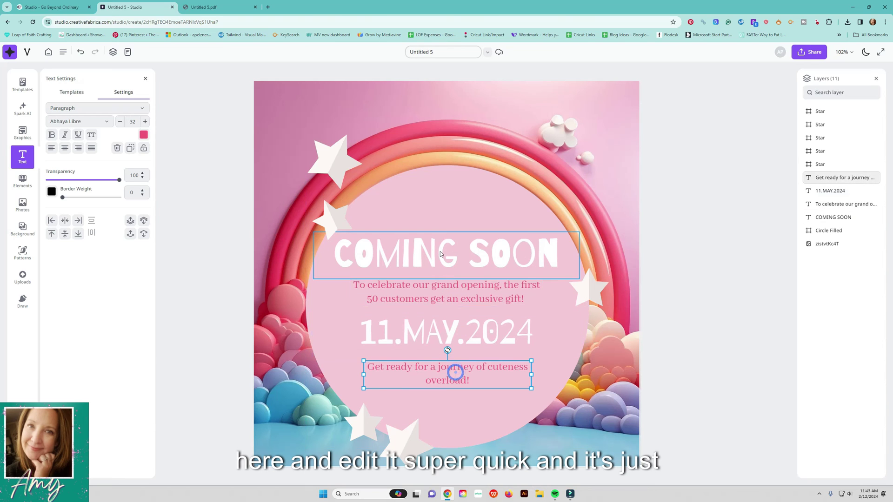
left_click(423, 142)
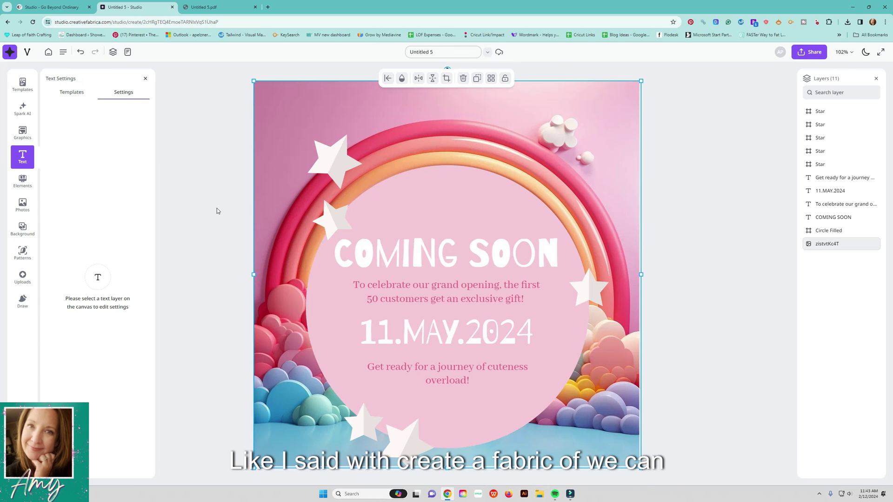
- Search graphics for 'ra' and insert the watercolor Colorful Castle in the Sky graphic
left_click(18, 134)
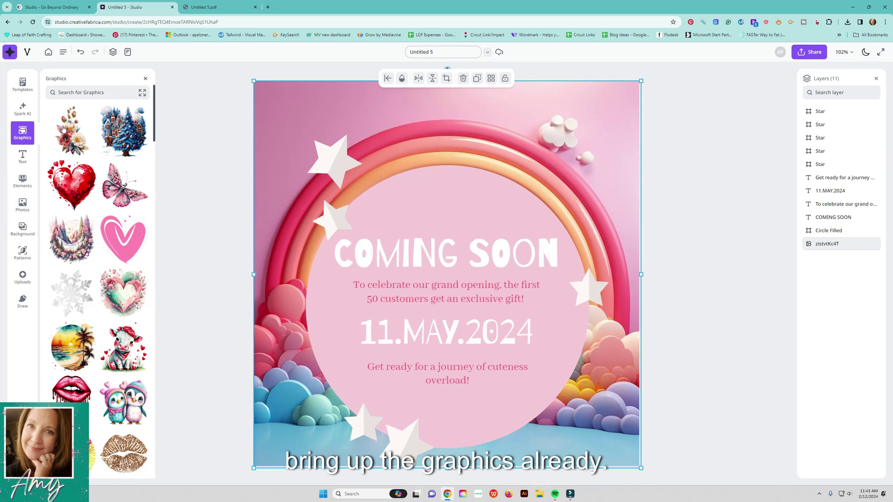
left_click(117, 93)
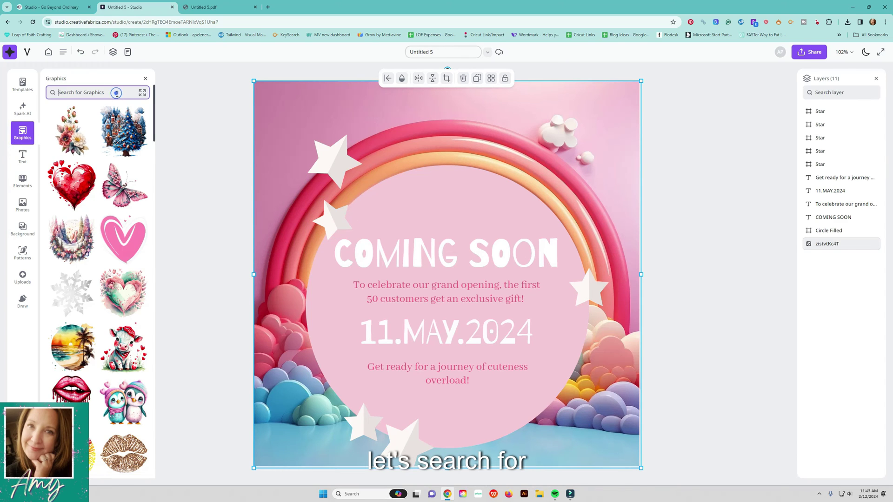
type("rainbow")
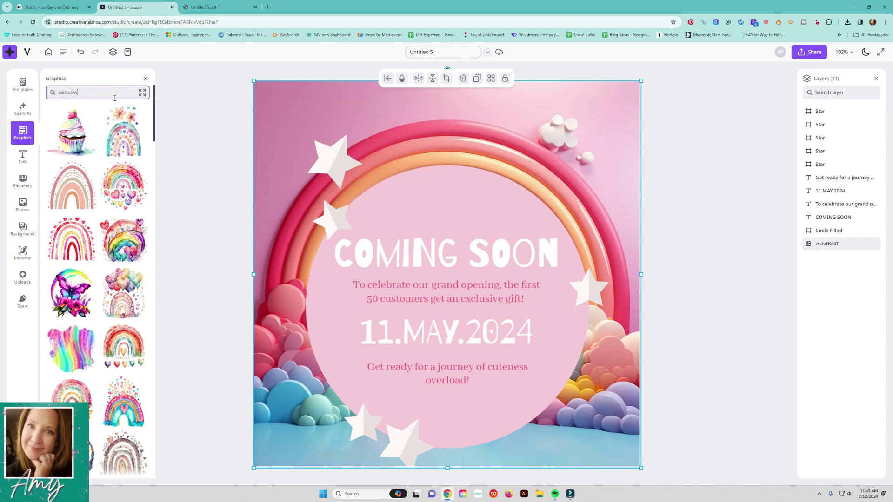
scroll(99, 221, "down", 10)
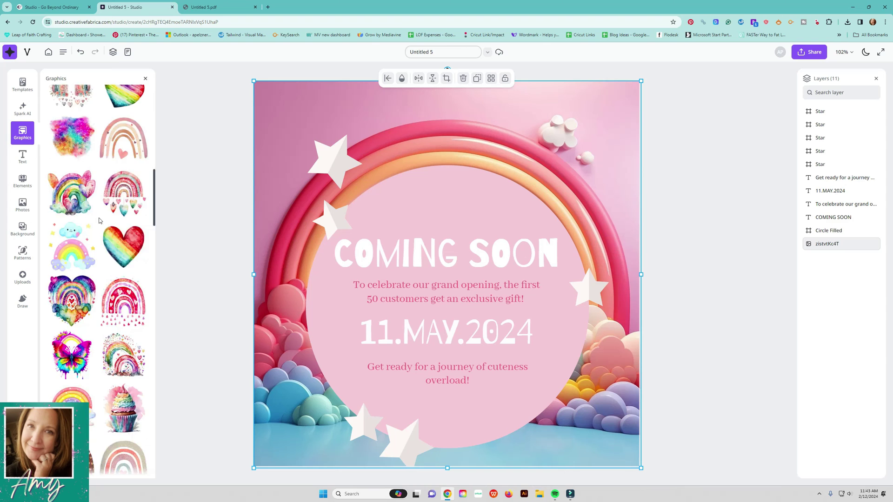
scroll(99, 220, "down", 10)
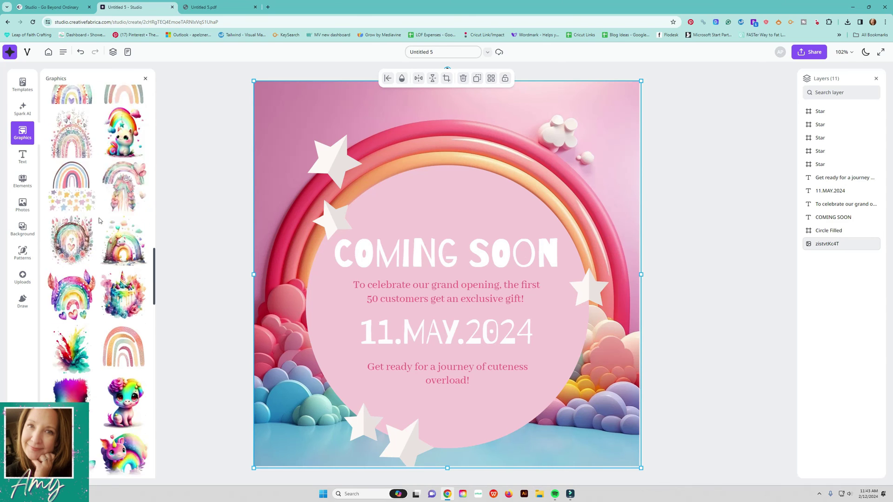
scroll(99, 220, "down", 10)
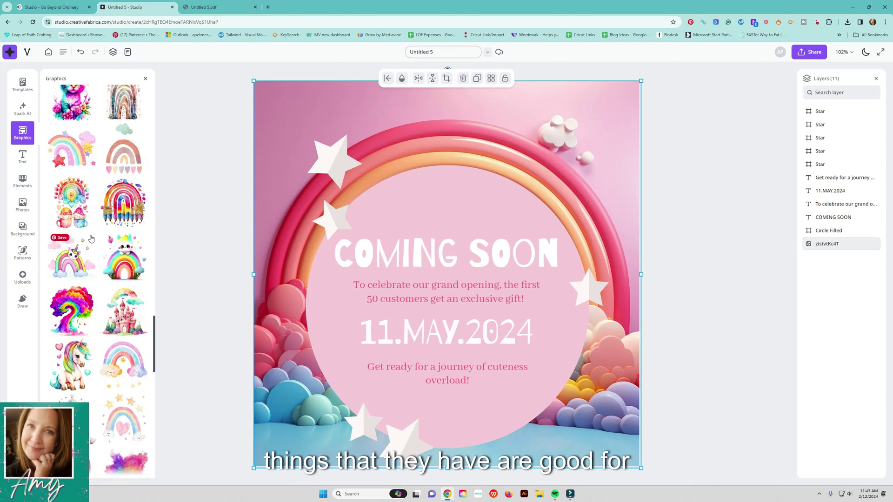
scroll(91, 239, "down", 3)
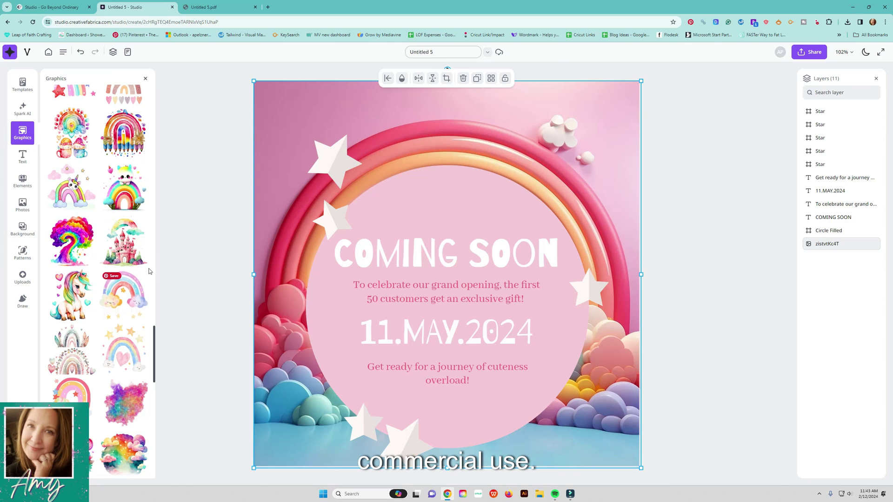
left_click(123, 242)
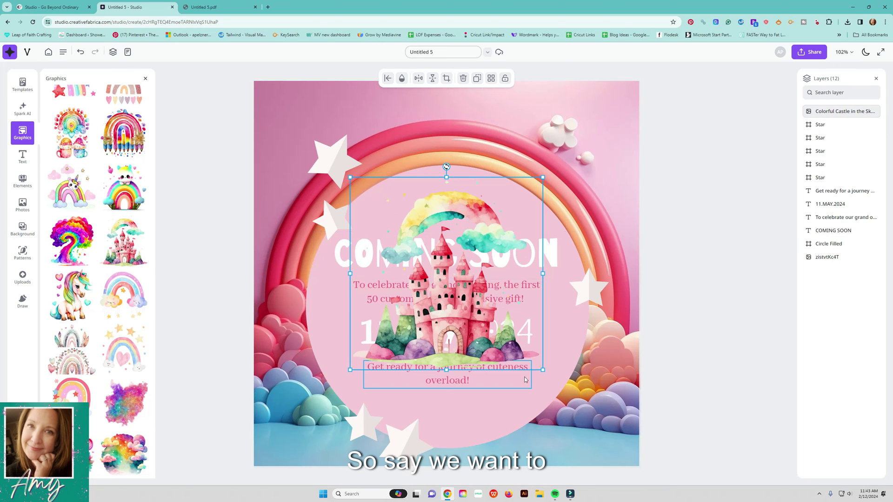
- Delete the rainbow background photo and enlarge the castle graphic across the post
left_click_drag(423, 138, 412, 144)
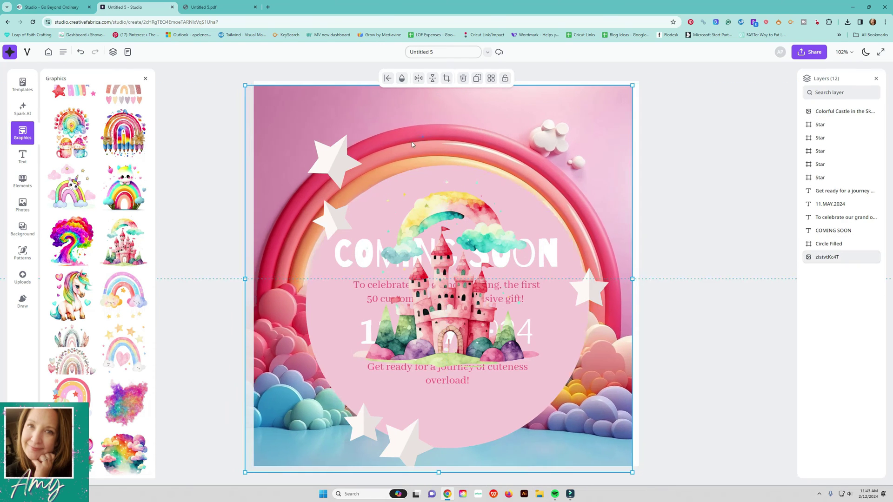
key("Delete")
left_click(497, 333)
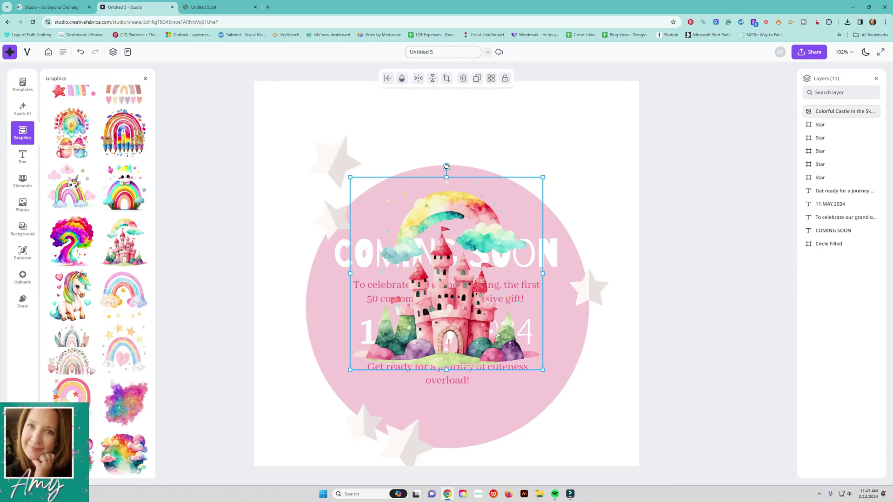
left_click_drag(543, 370, 677, 480)
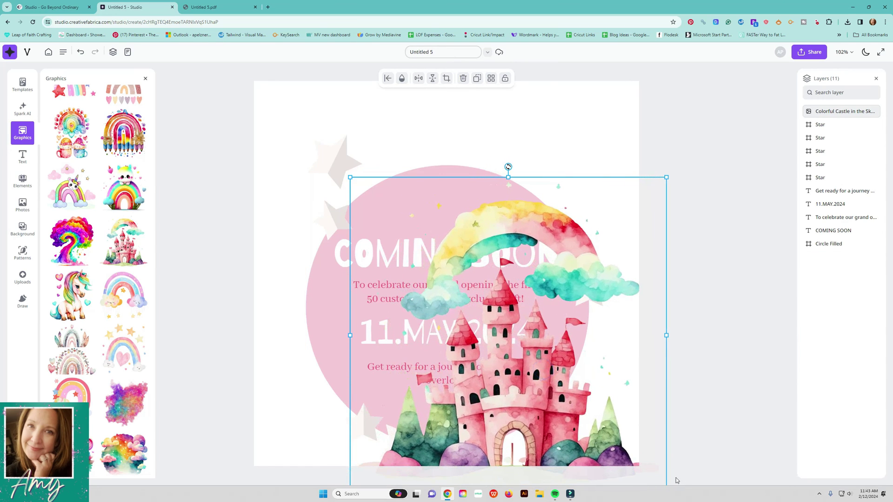
left_click_drag(350, 178, 255, 82)
left_click_drag(450, 341, 441, 322)
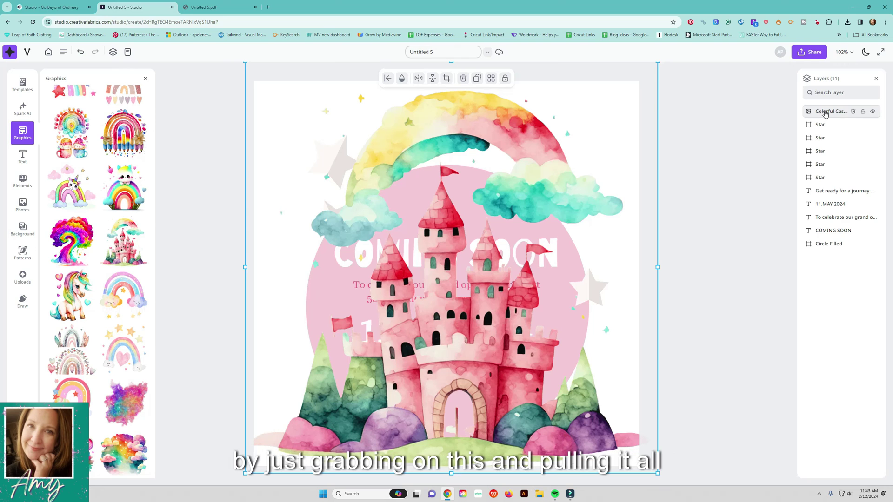
- Move the castle layer beneath the pink circle, fade it to 45%, and shift it up-left
left_click_drag(824, 114, 828, 251)
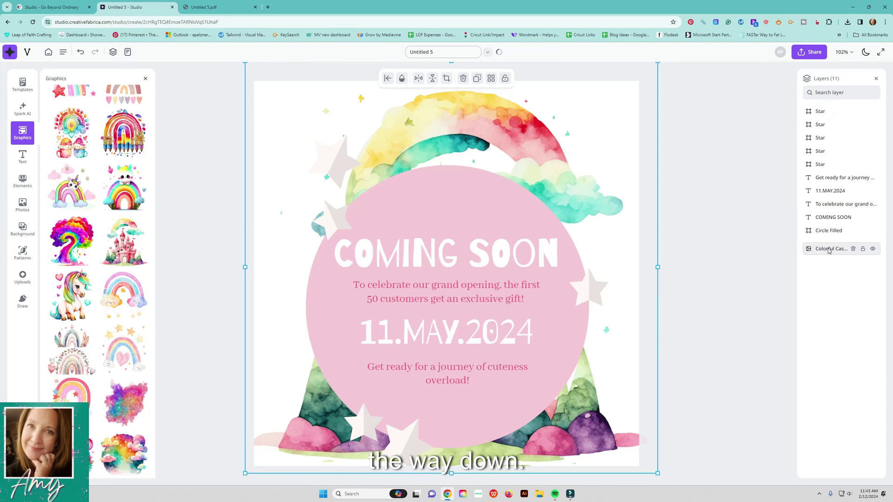
mouse_move(829, 249)
left_mouse_down()
mouse_move(828, 231)
mouse_move(828, 243)
left_mouse_up()
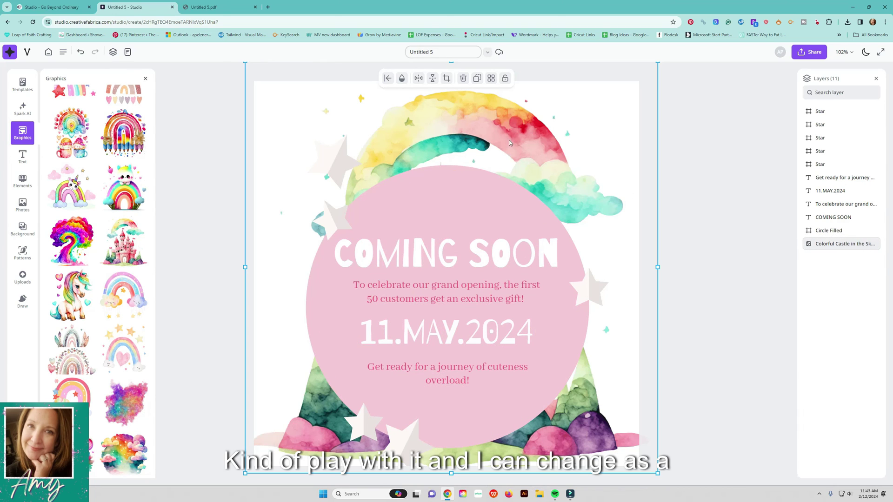
left_click(402, 78)
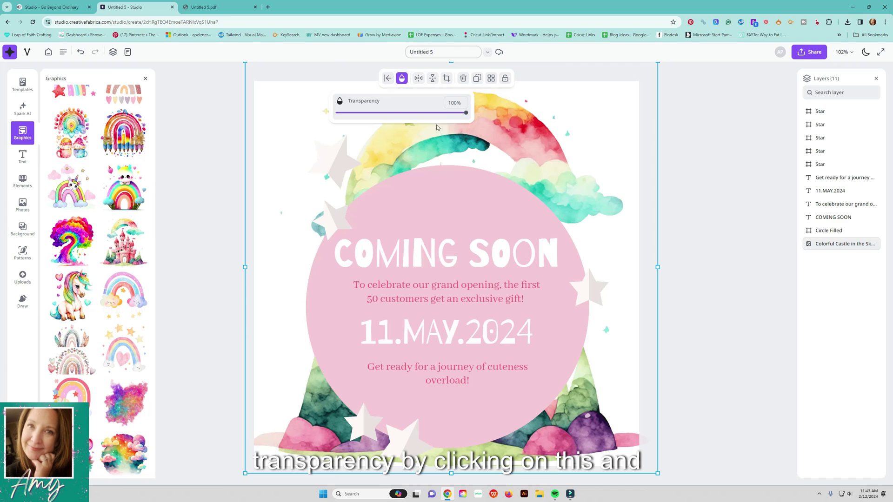
left_click_drag(465, 113, 396, 113)
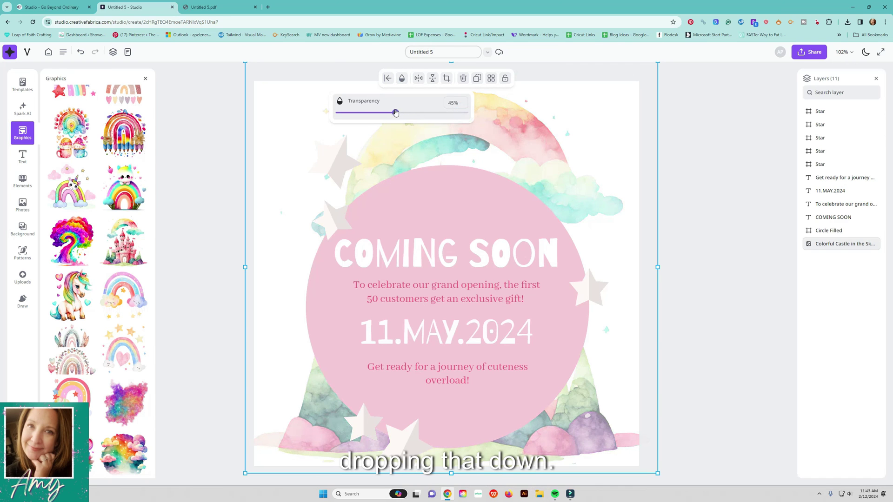
left_click_drag(477, 134, 421, 53)
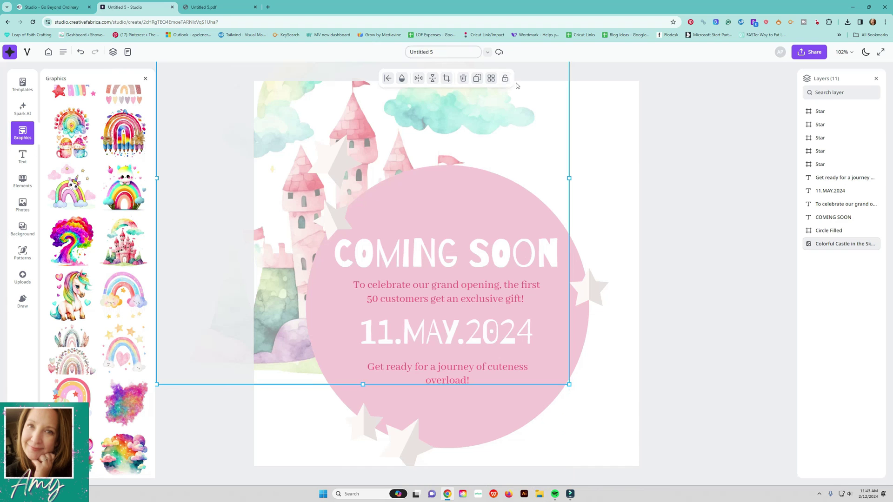
- Tile the castle as a repeating pattern and send it behind the text and circle
left_click(491, 79)
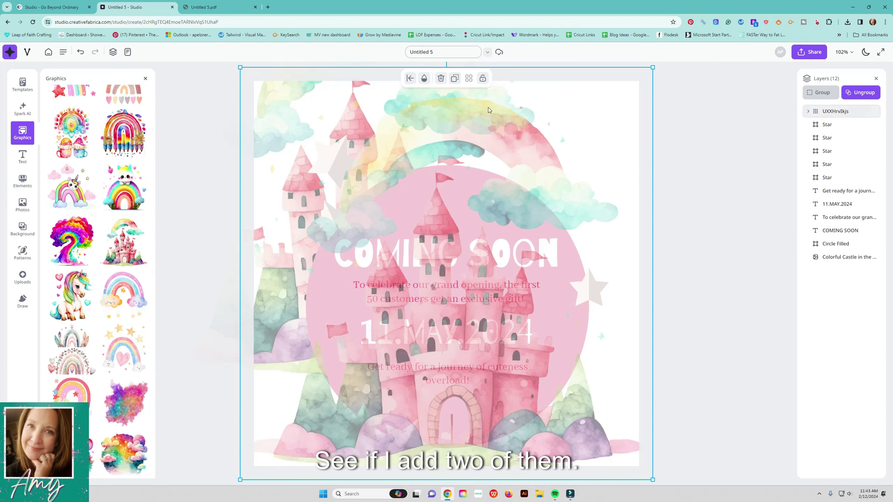
left_click_drag(459, 186, 491, 242)
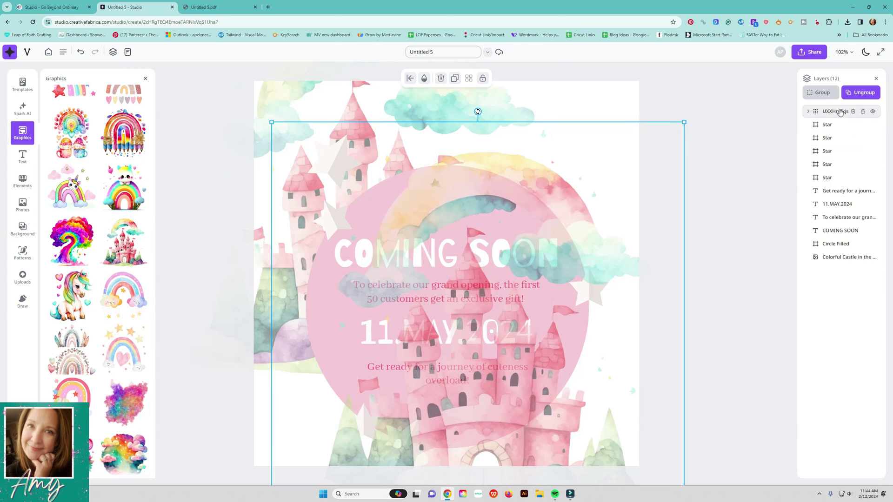
left_click_drag(840, 112, 836, 261)
left_click(733, 203)
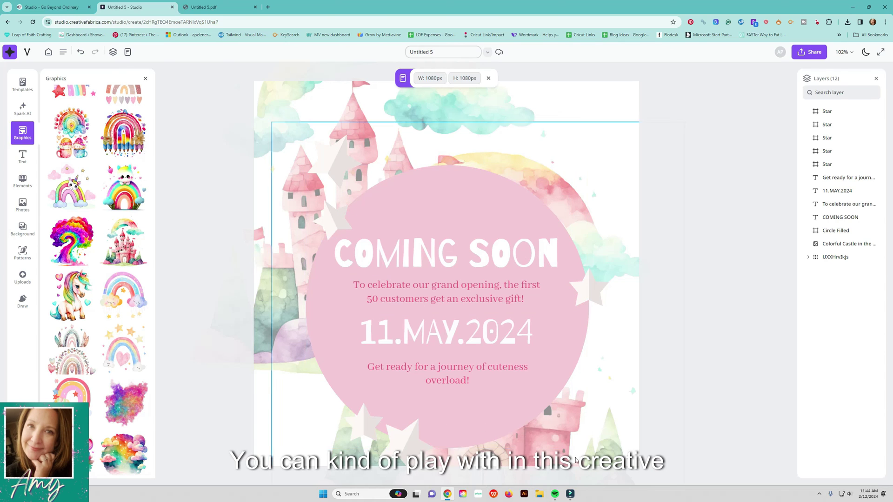
- Nudge the castle pattern group slightly down on the page
left_click(614, 423)
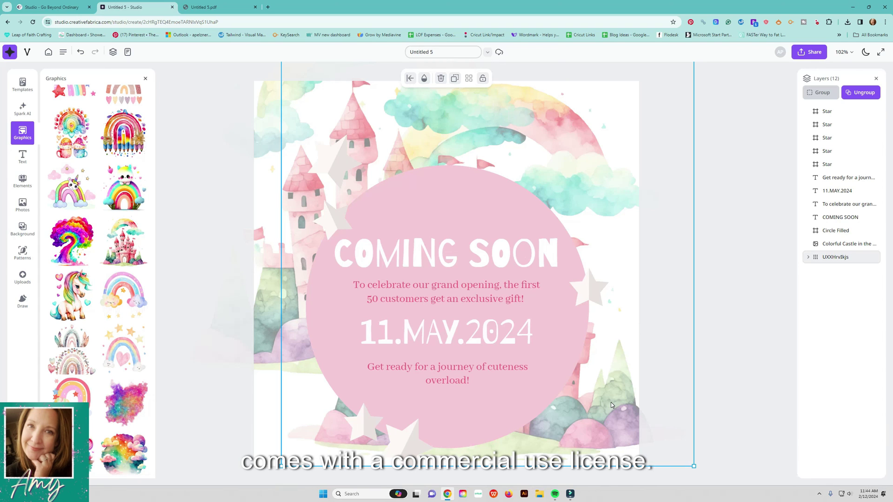
left_click_drag(611, 405, 613, 427)
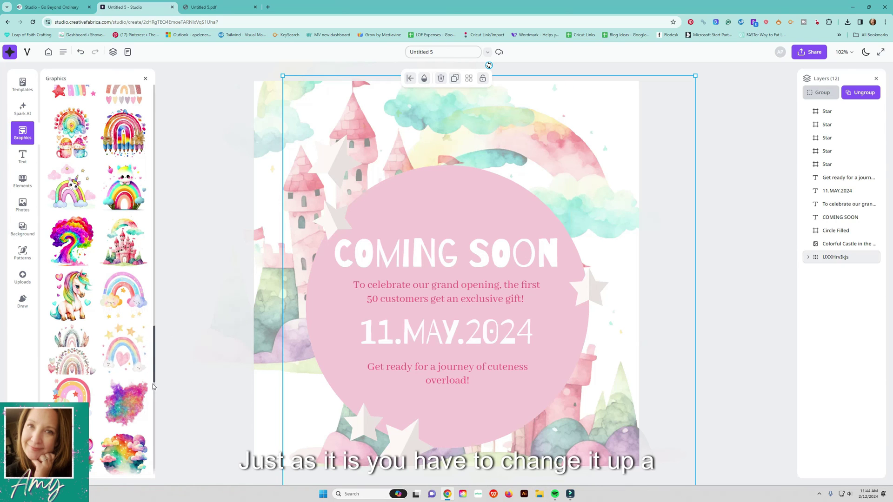
scroll(153, 384, "down", 8)
scroll(133, 389, "down", 10)
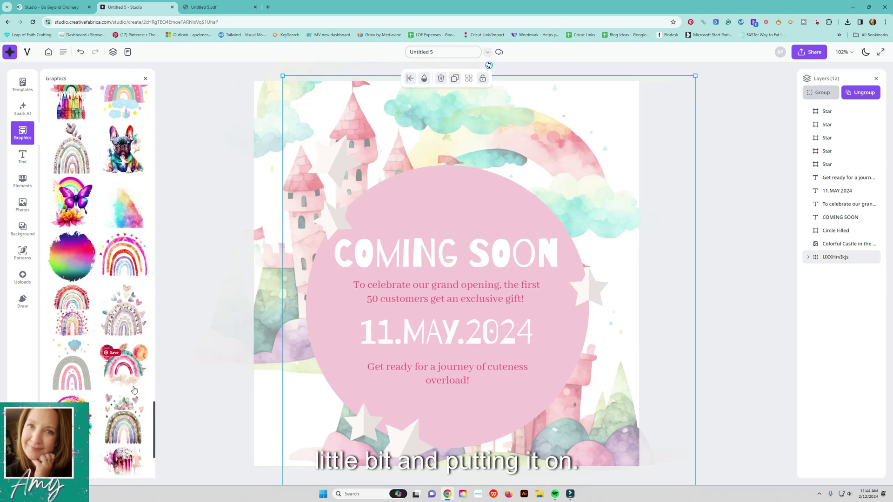
scroll(135, 363, "down", 10)
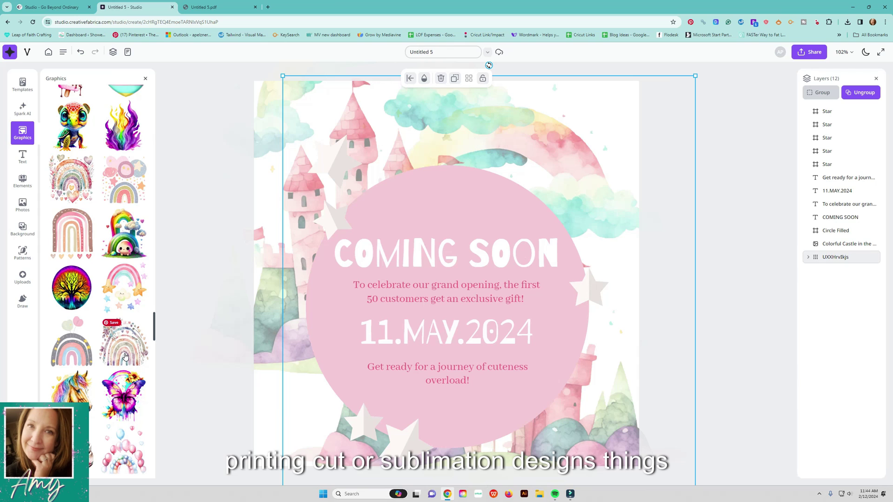
scroll(124, 356, "down", 2)
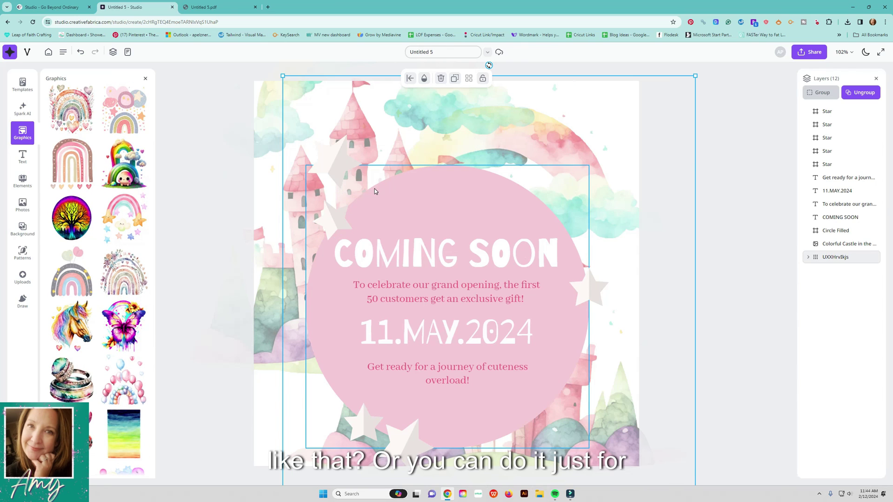
- Delete the castle graphic, the castle pattern and the 11.MAY.2024 date text
key("Delete")
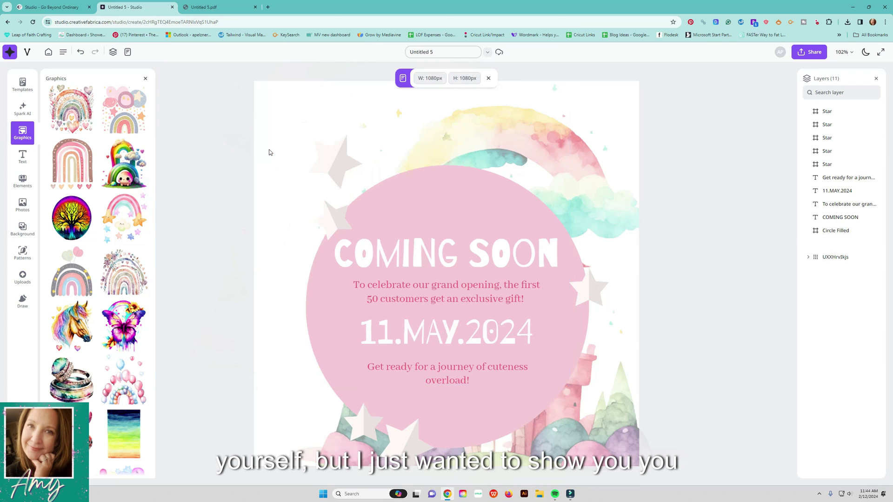
left_click(431, 294)
left_click(621, 406)
key("Delete")
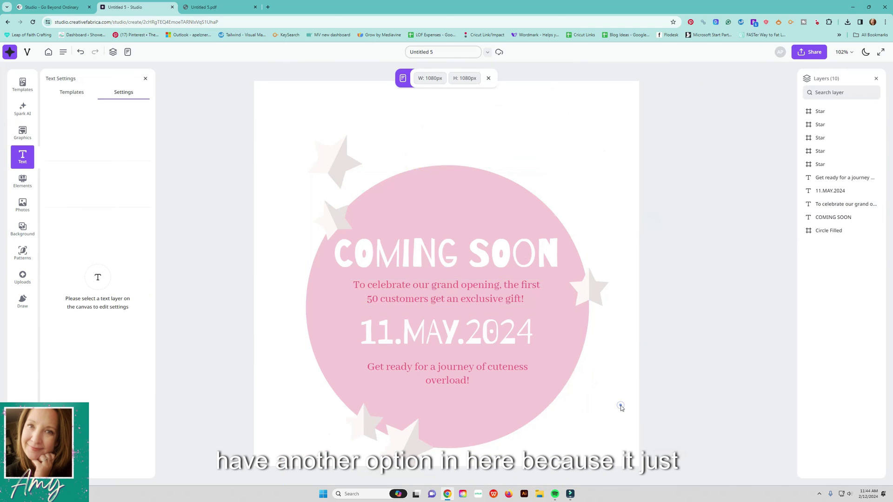
left_click(483, 339)
key("Delete")
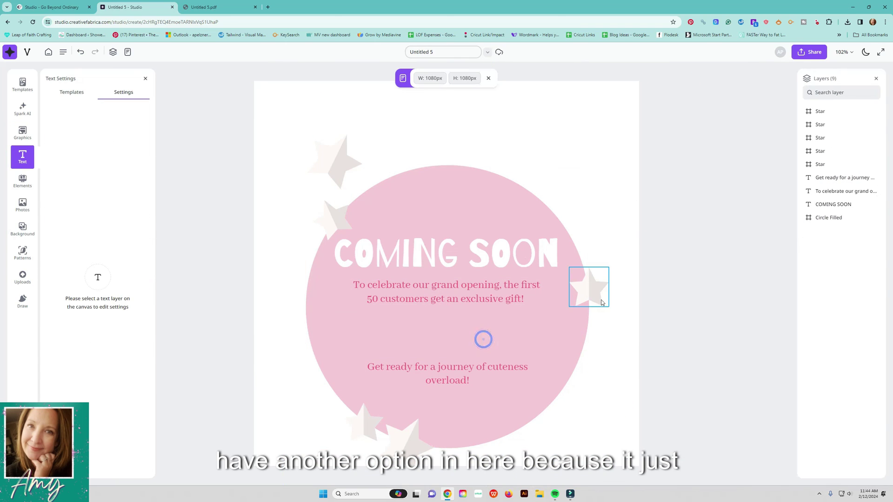
- Remove the right-edge and top-left stars, then move the pink circle slightly up
left_click(600, 293)
key("Delete")
key("Delete")
left_click(339, 167)
left_click(335, 213)
key("Delete")
left_click(337, 228)
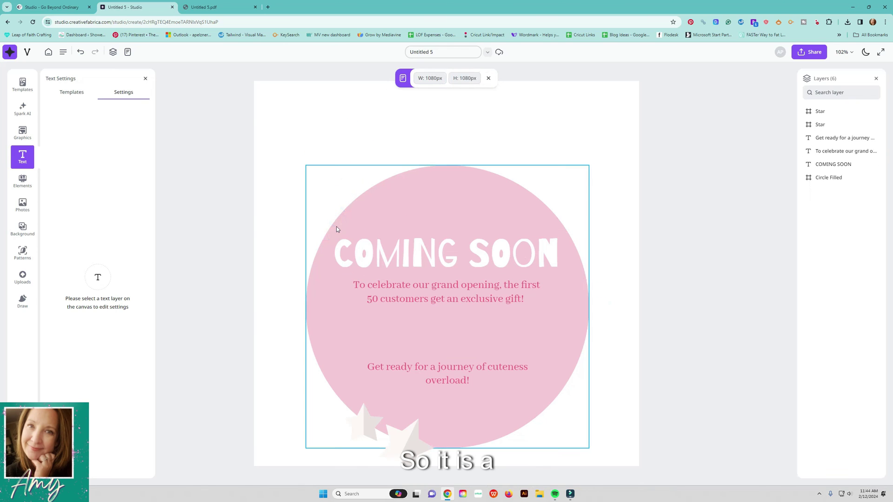
mouse_move(336, 229)
left_mouse_down()
mouse_move(338, 212)
mouse_move(324, 212)
mouse_move(334, 216)
left_mouse_up()
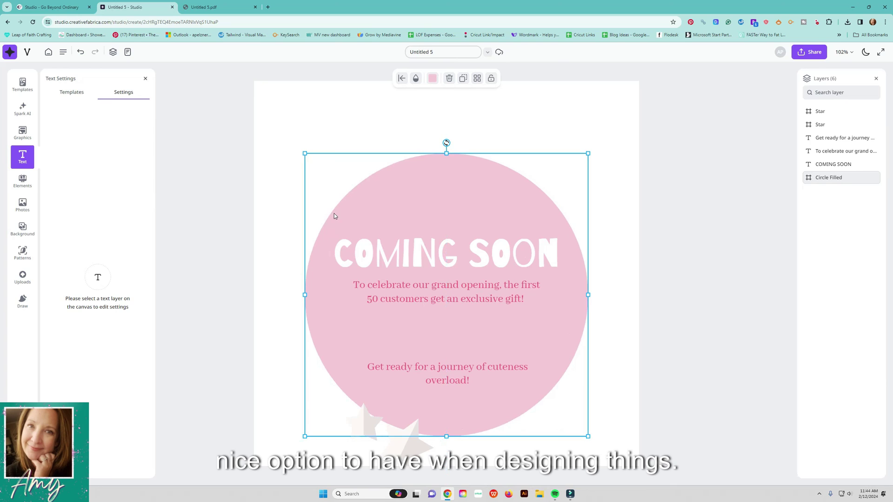